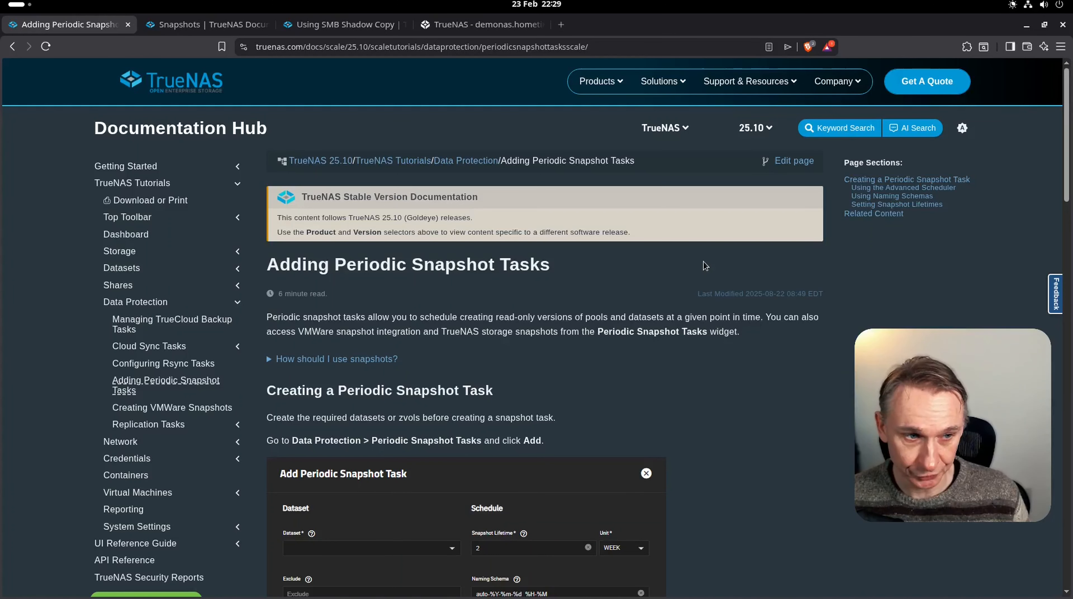
Switch to the Snapshots reference page tab in the Documentation Hub.
key("ctrl+Tab")
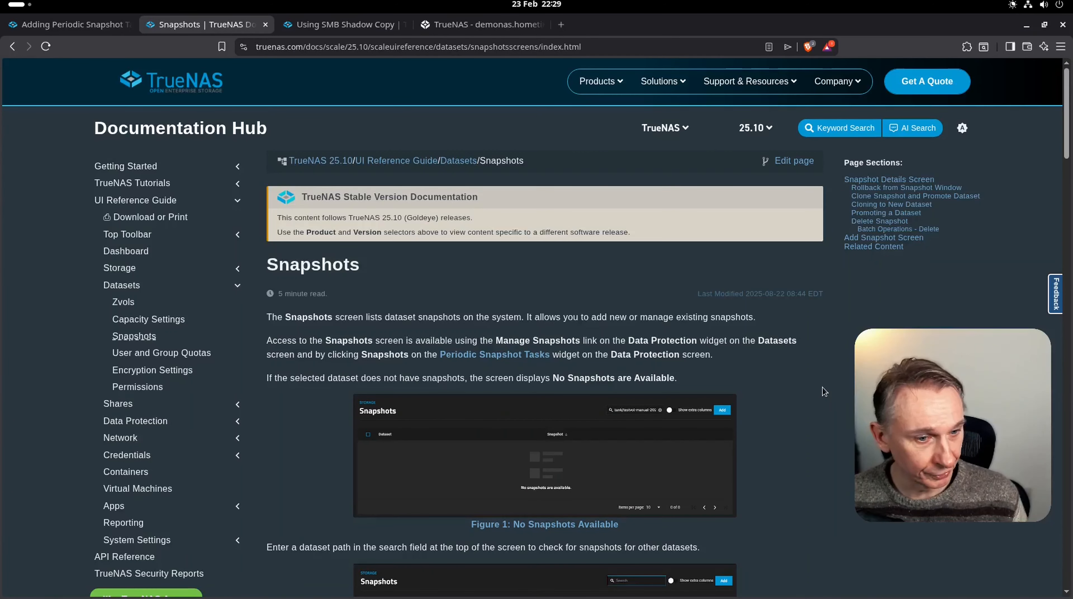
Look over the Using SMB Shadow Copy guide, then switch to the demonas Dashboard tab.
left_click(323, 28)
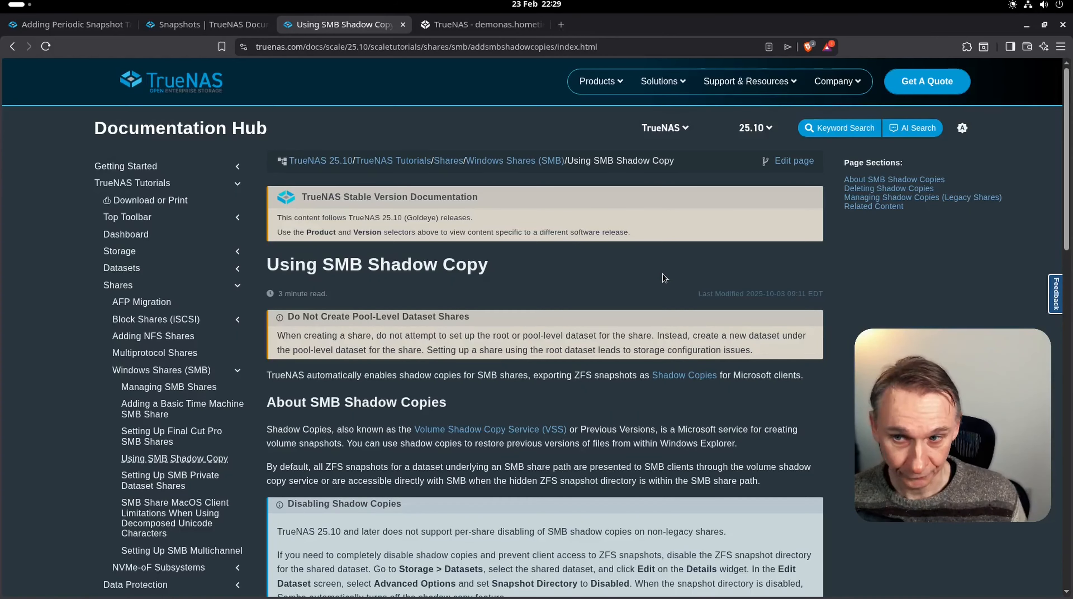
key("ctrl+Tab")
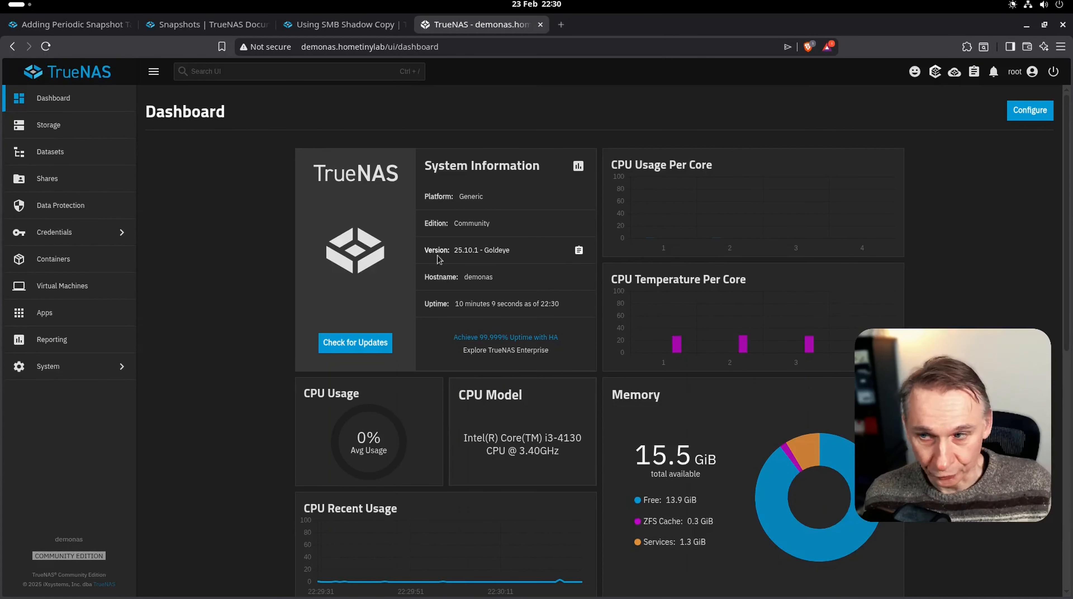
Select demodataset on the Datasets page and start Take Snapshot for it.
left_click(48, 160)
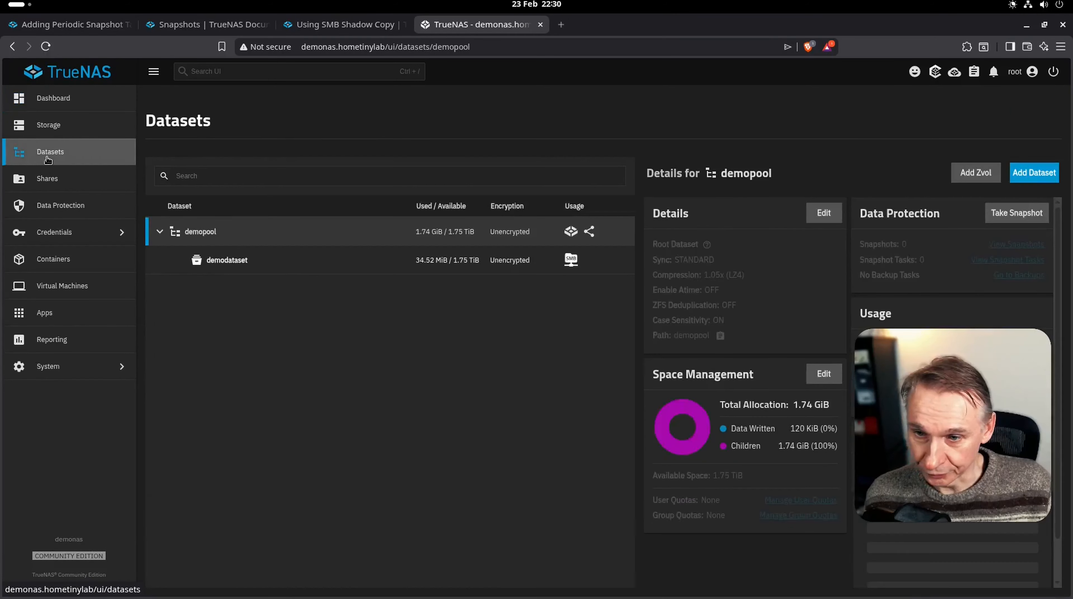
left_click(306, 270)
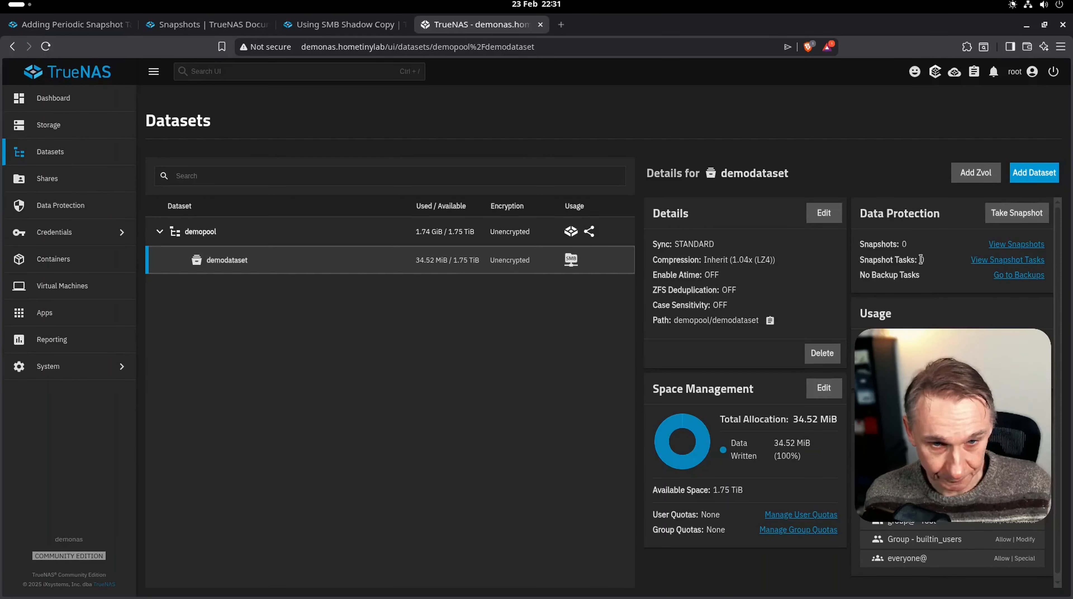
left_click(1010, 214)
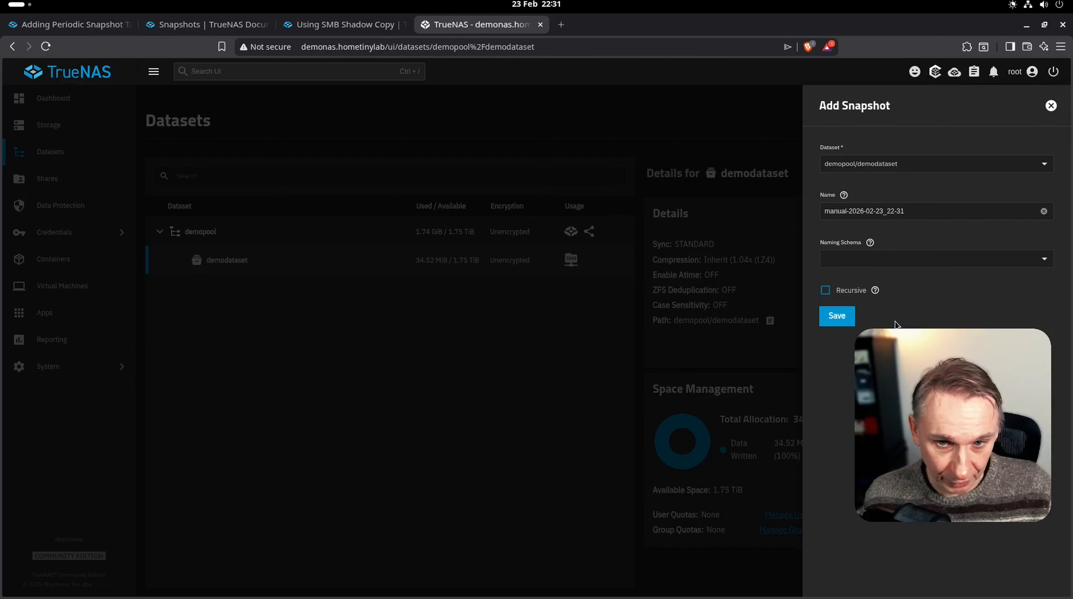
Save the snapshot with its prefilled name manual-2026-02-23_22-31.
left_click(837, 316)
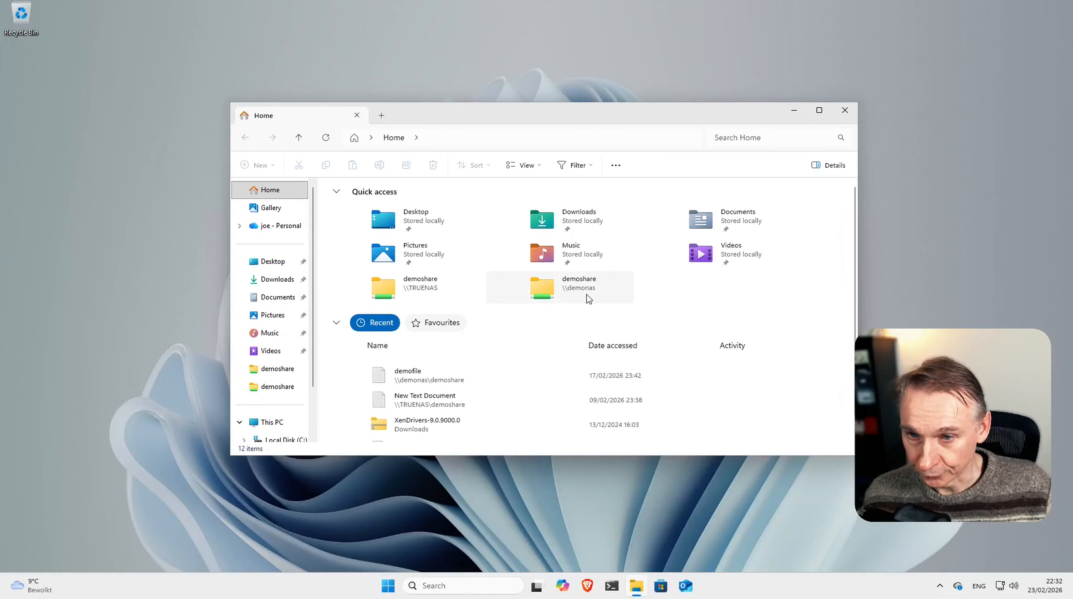
Sign in to the DEMONAS server from Network with the account username and password.
scroll(269, 351, "down", 1)
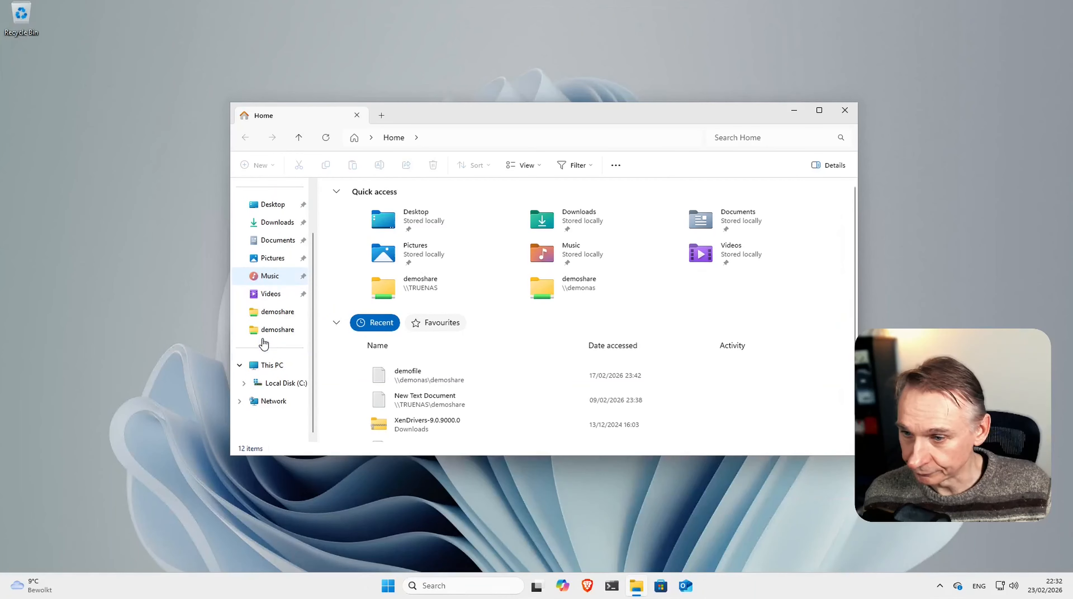
left_click(272, 401)
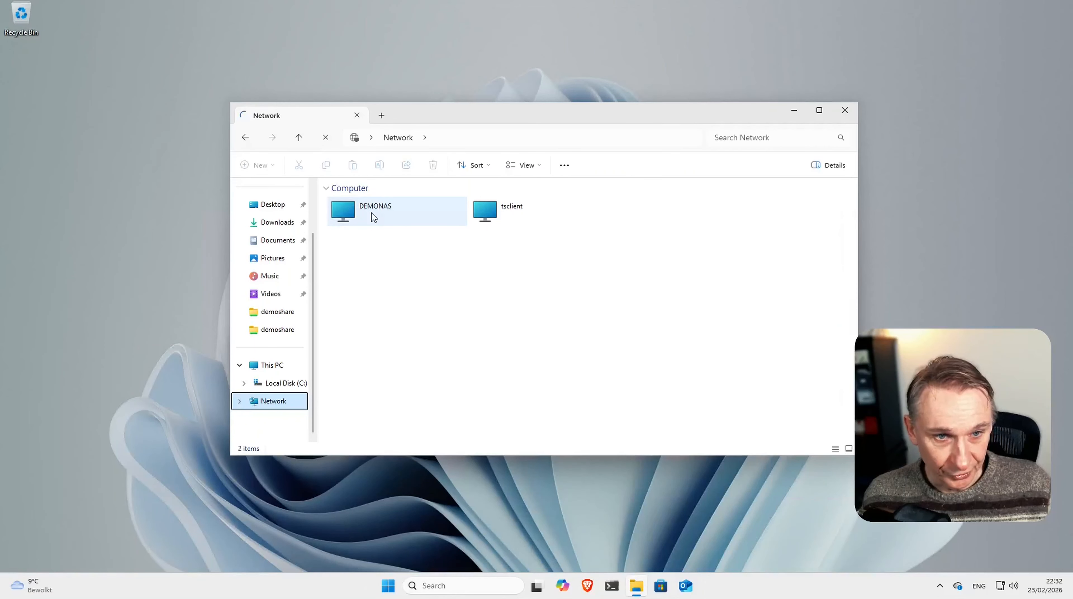
double_click(363, 213)
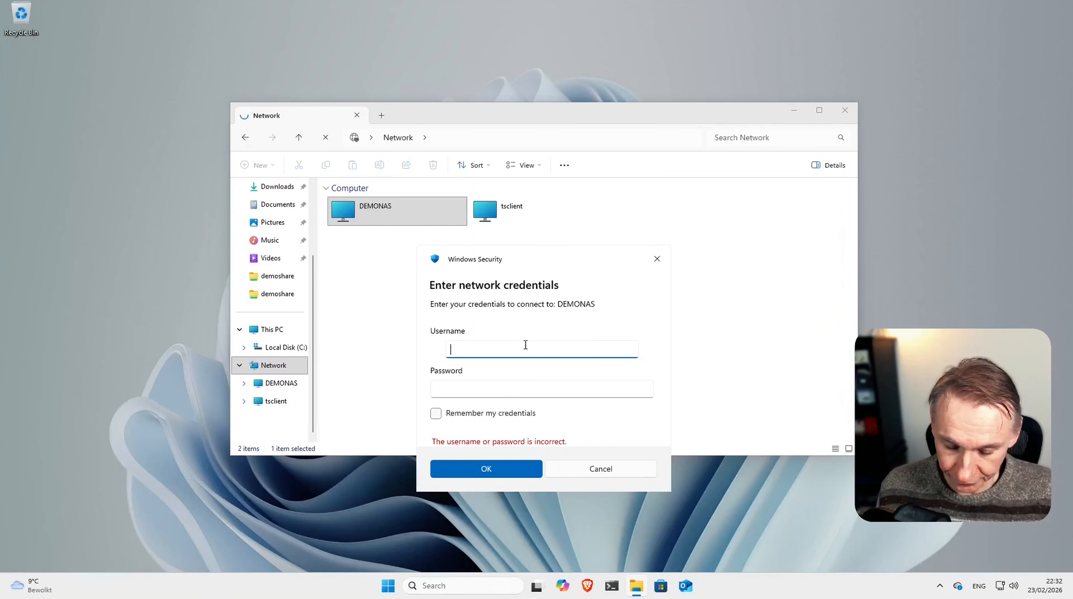
type("christophe")
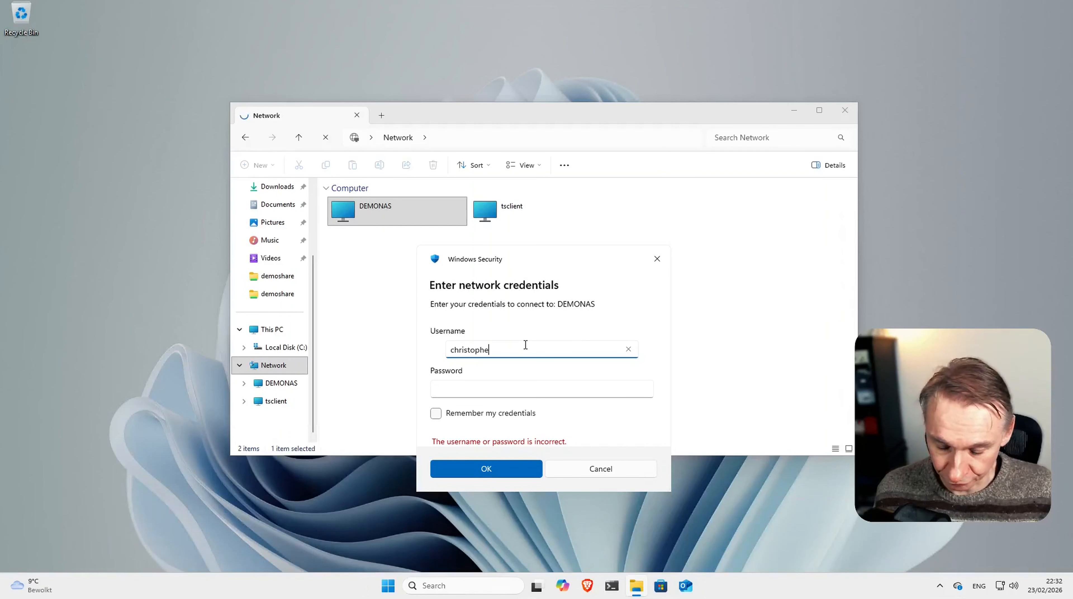
key("Tab")
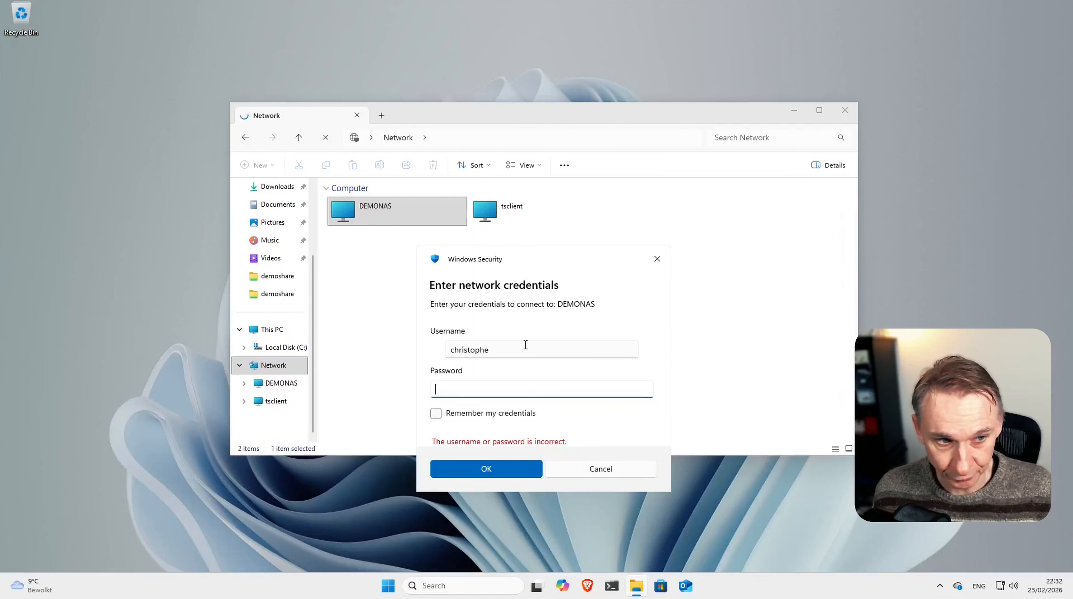
key("Return")
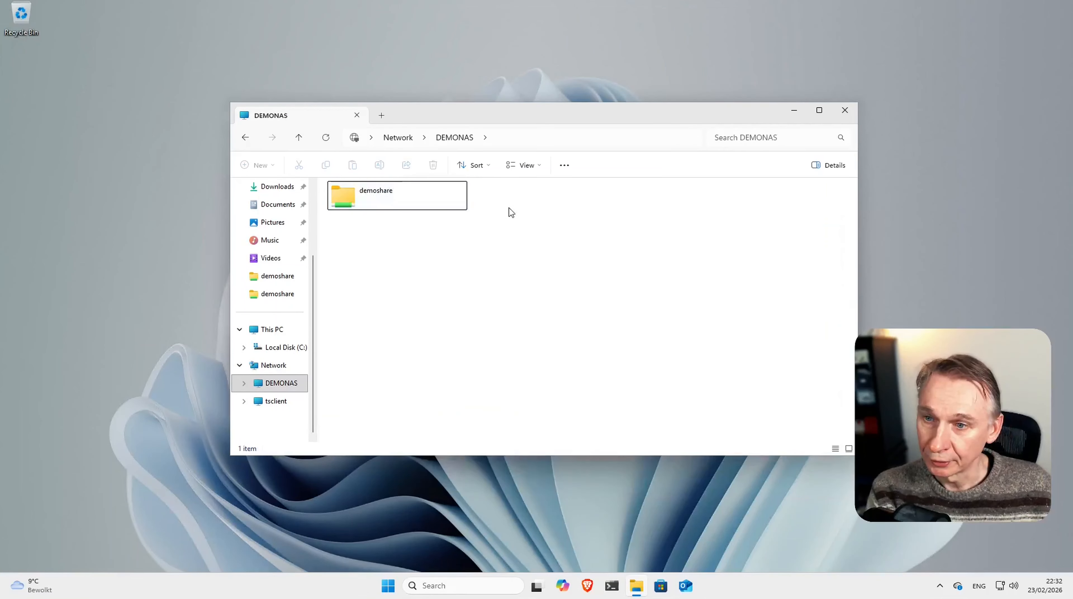
Open the demoshare share on DEMONAS and return to its share list.
double_click(365, 193)
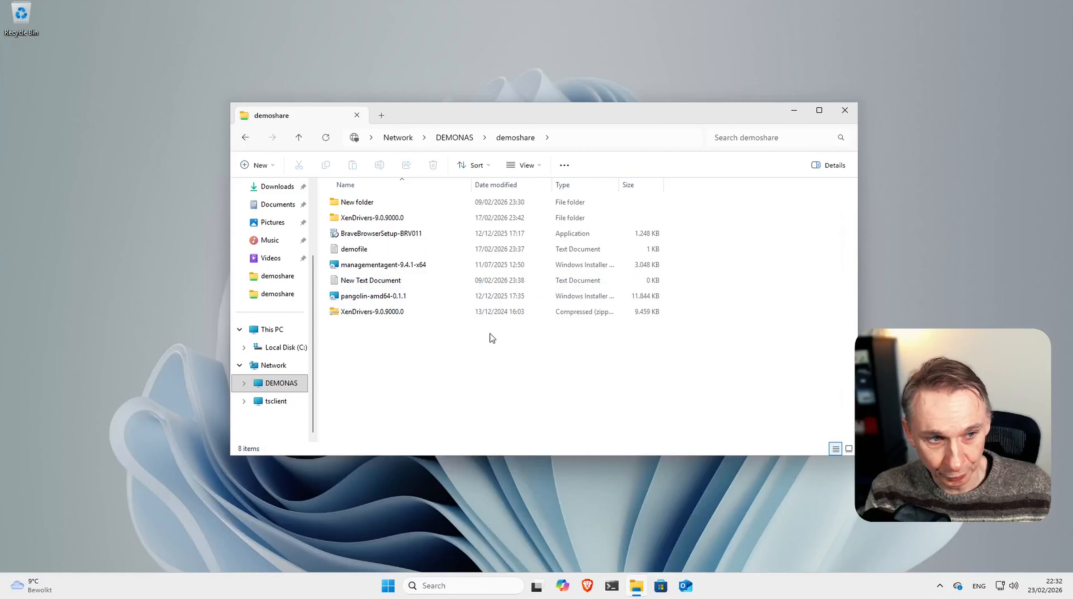
left_click(455, 140)
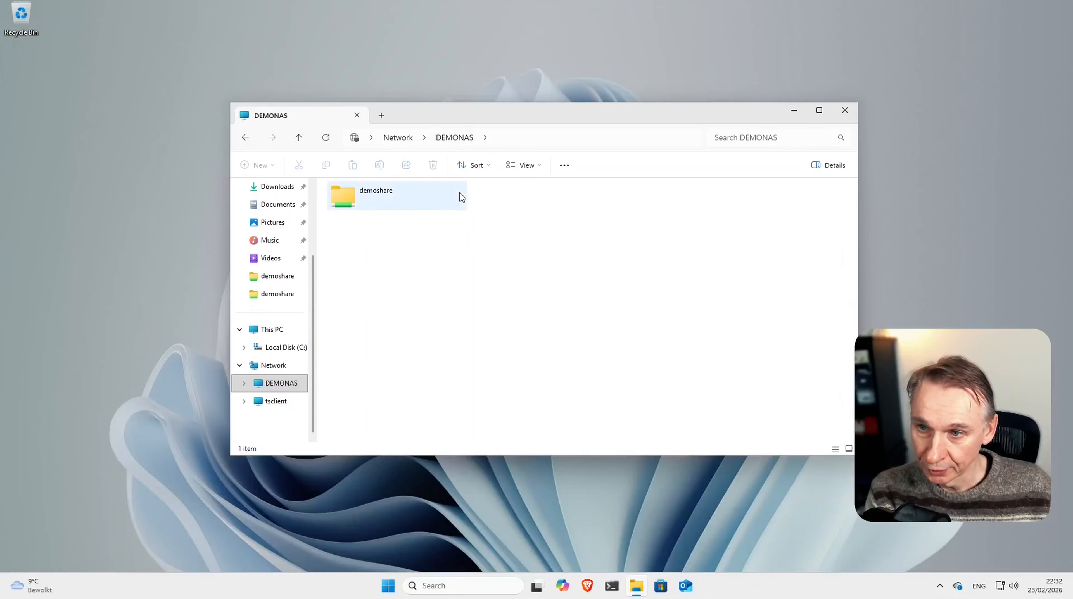
left_click(371, 195)
right_click(371, 195)
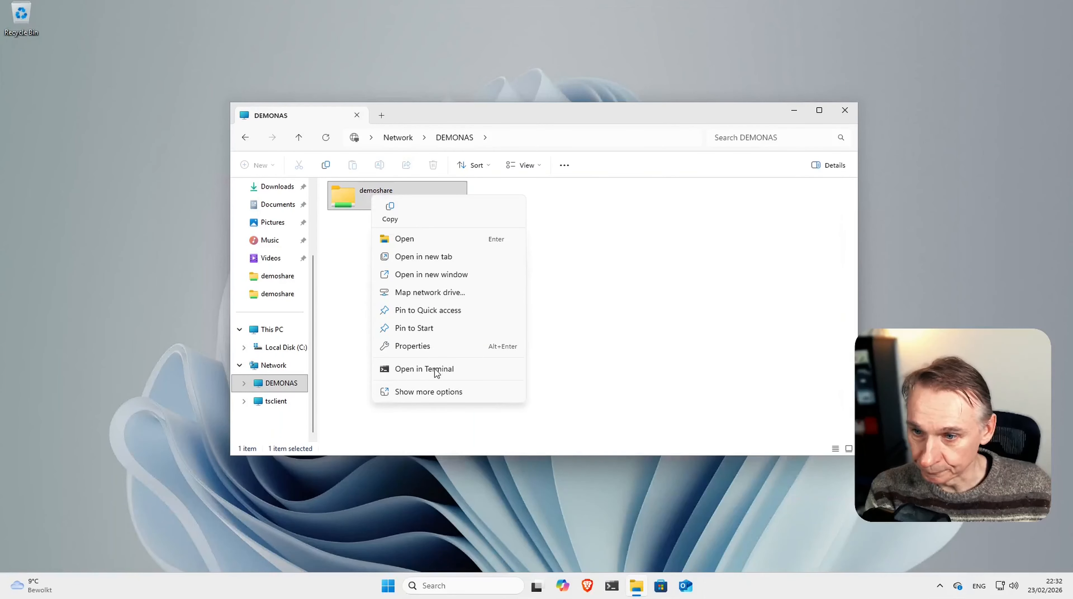
left_click(428, 347)
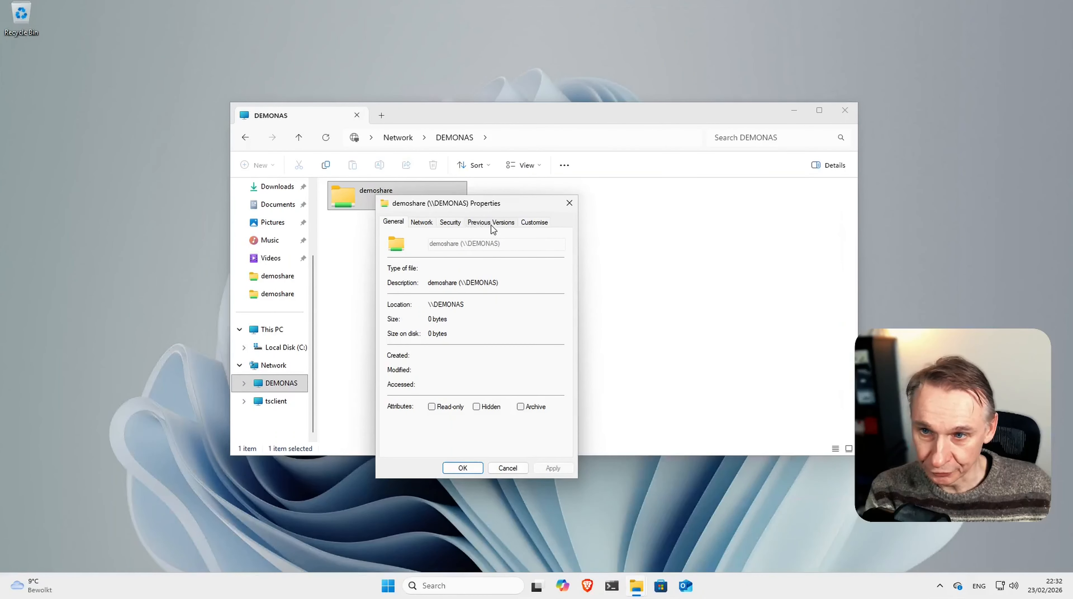
left_click(491, 225)
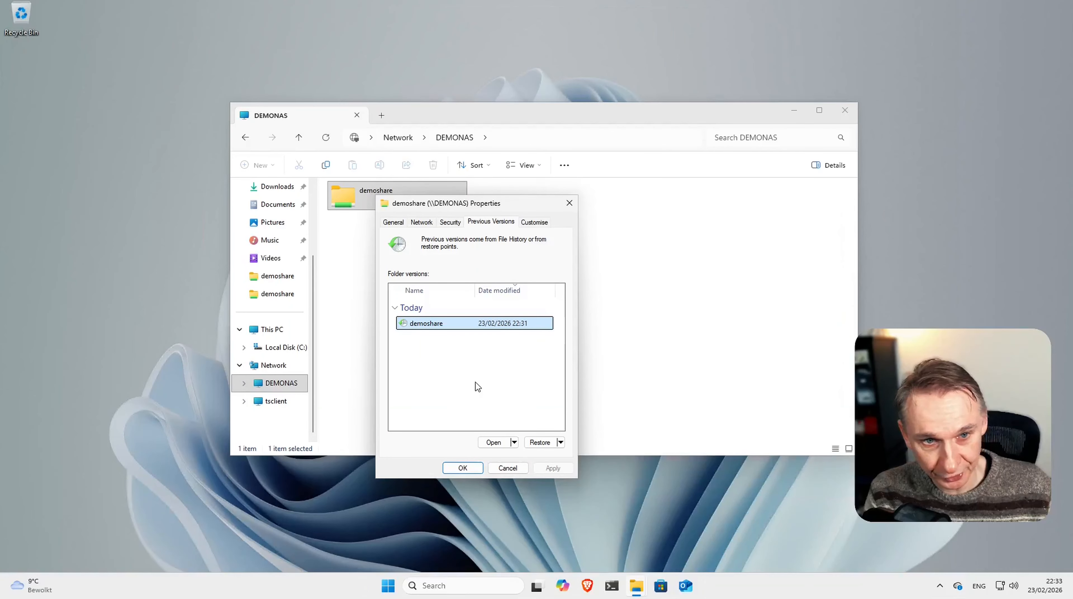
double_click(431, 327)
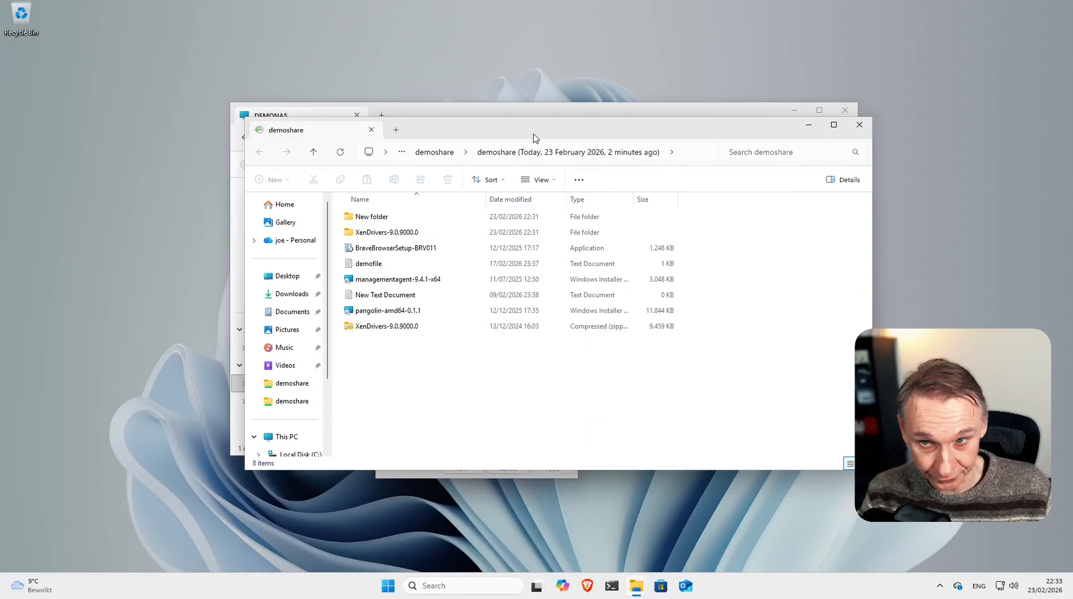
left_click_drag(578, 132, 743, 196)
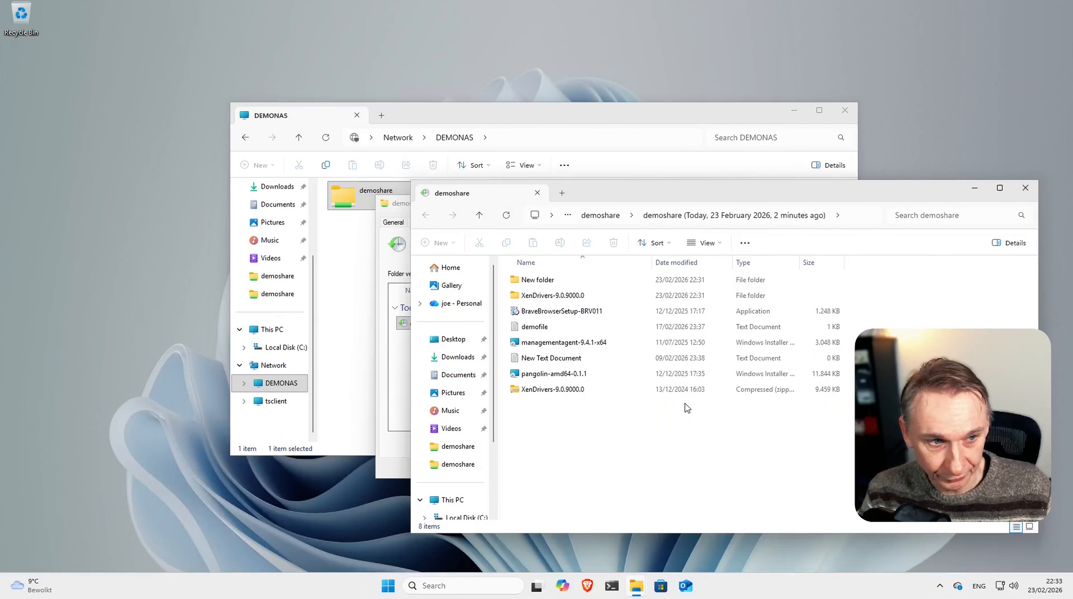
left_click_drag(899, 202, 800, 187)
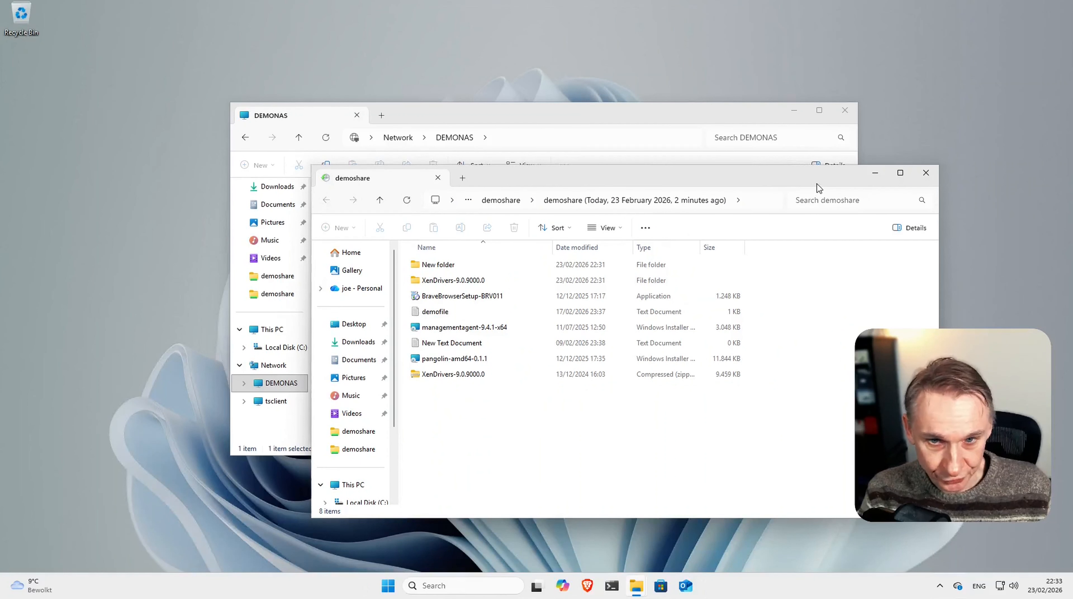
left_click(926, 175)
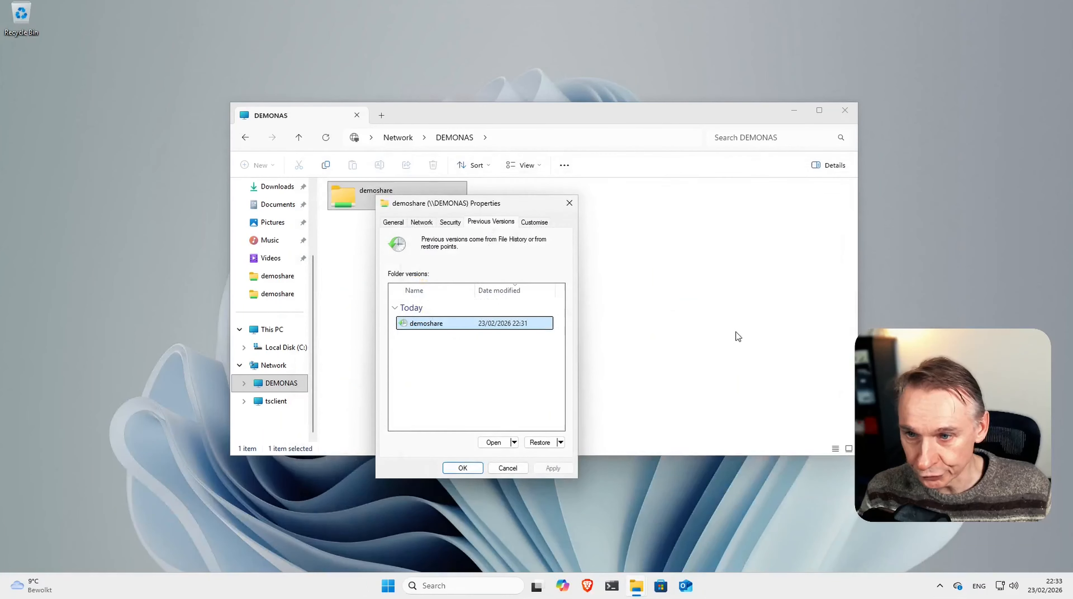
left_click(463, 468)
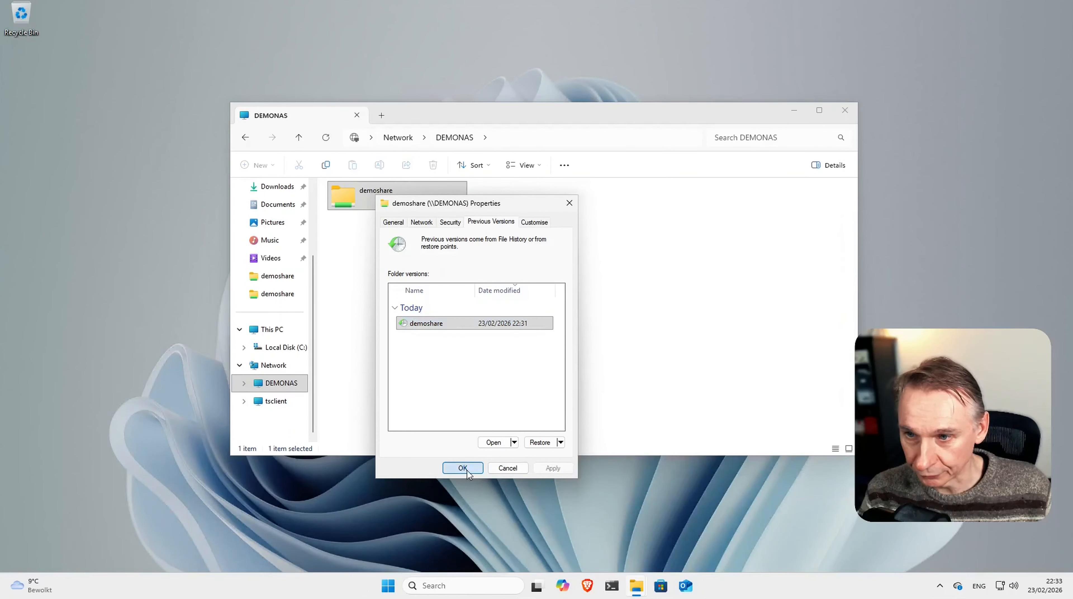
Create a new text document in demoshare named 'adding file'.
double_click(355, 198)
right_click(435, 343)
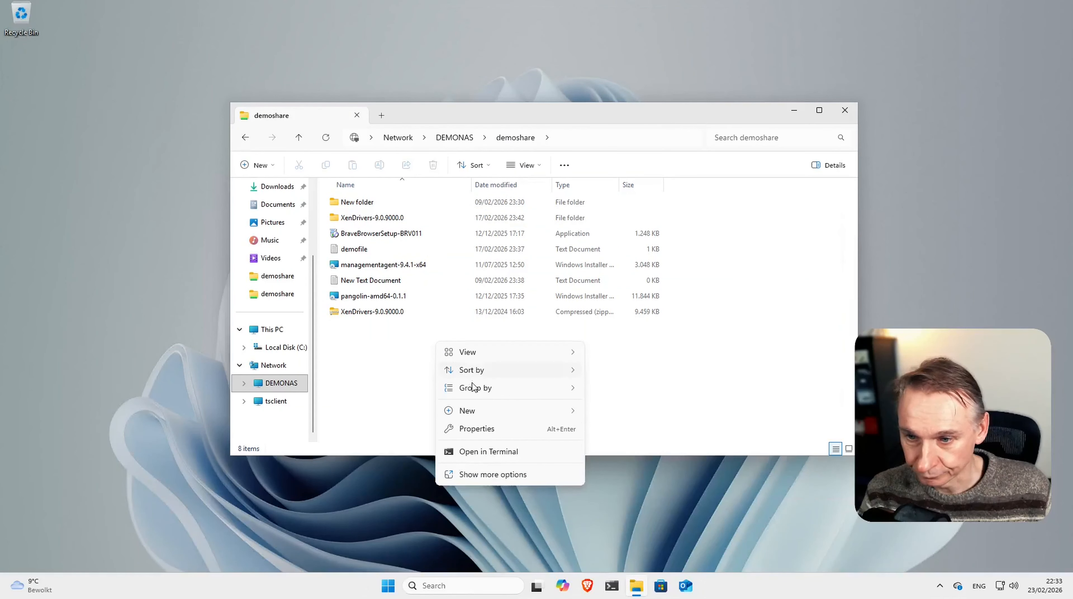
mouse_move(478, 411)
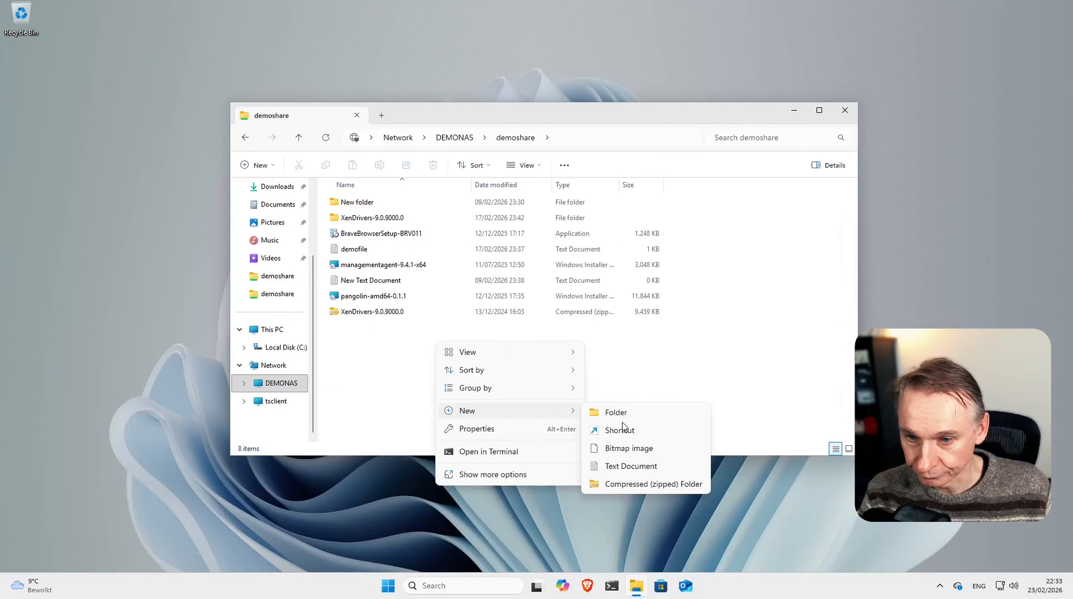
left_click(613, 466)
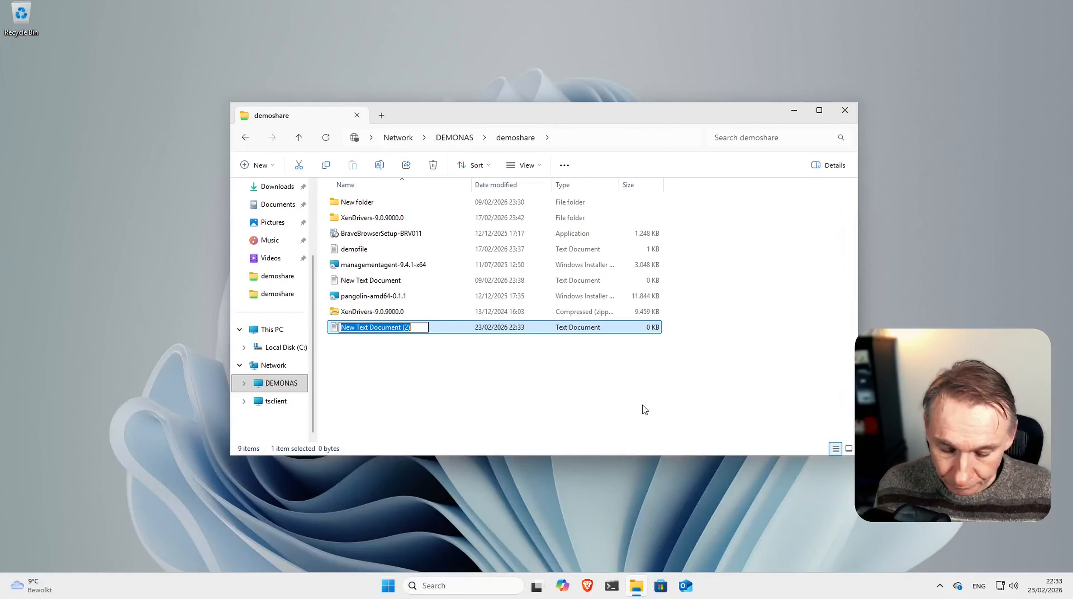
type("adding ")
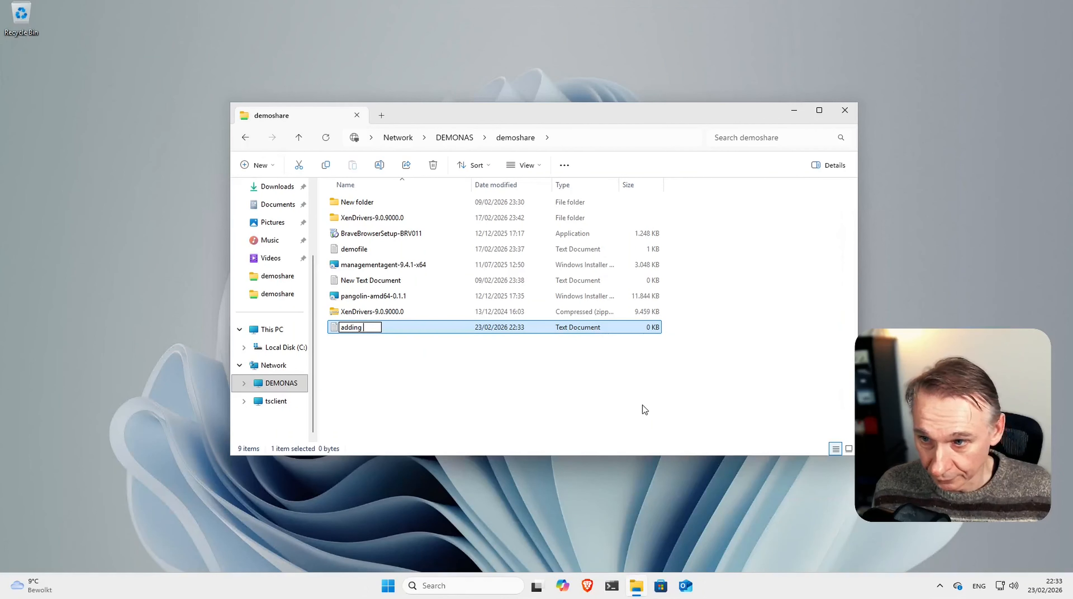
type("file")
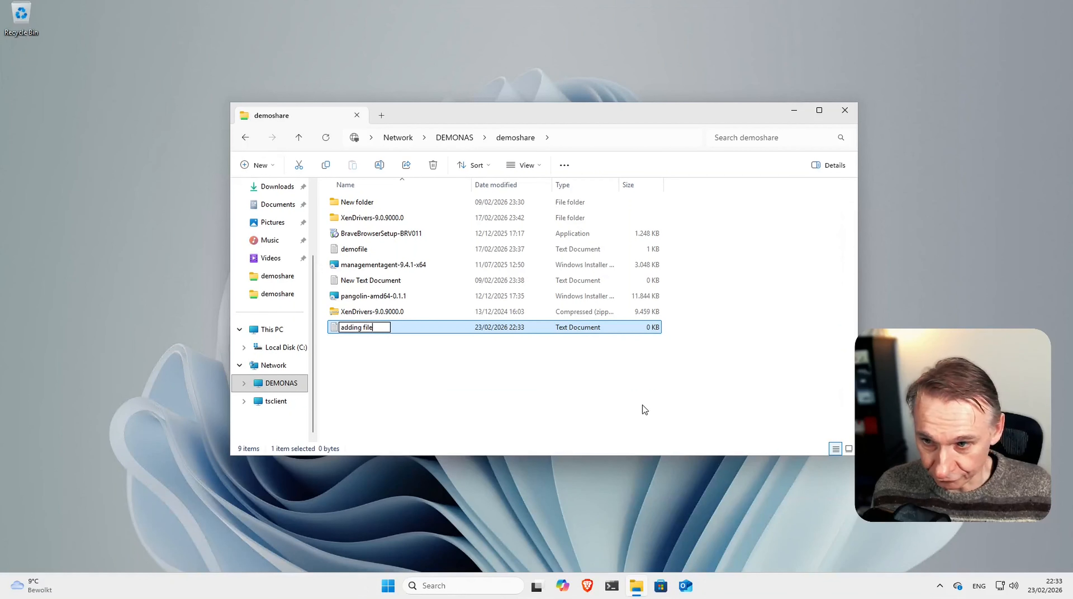
key("Return")
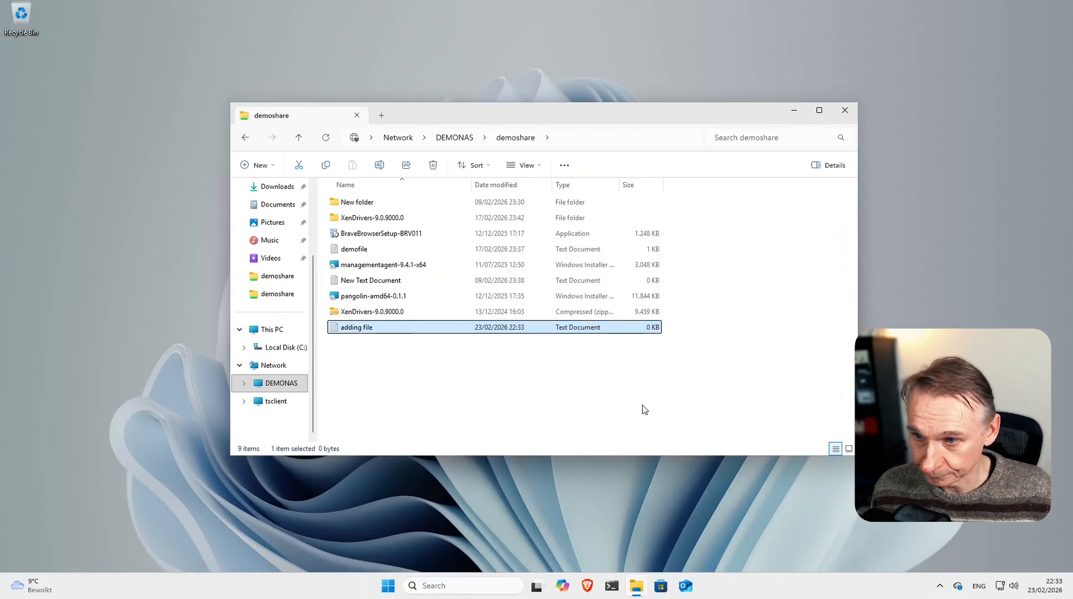
left_click_drag(562, 110, 501, 77)
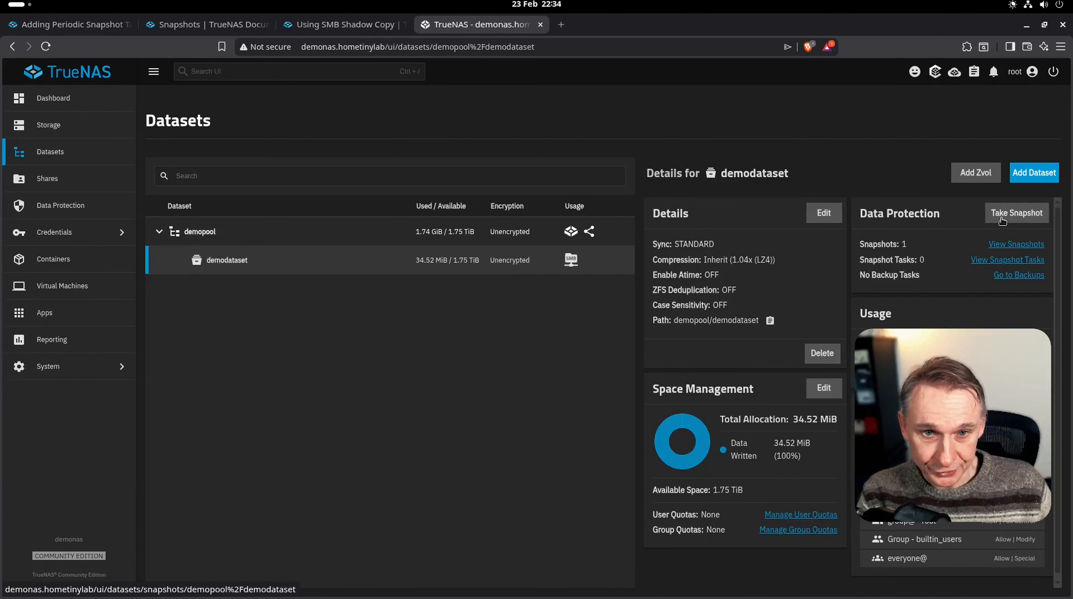
Take and save a second manual snapshot of demodataset, manual-2026-02-23_22-34.
left_click(1003, 215)
left_click(834, 319)
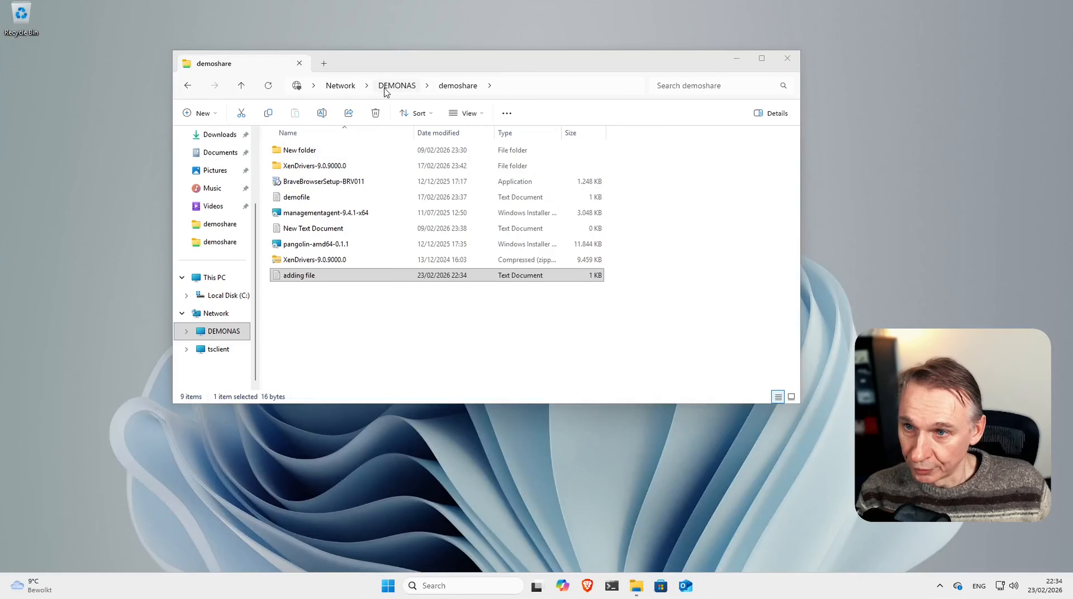
Open the Previous Versions list in the demoshare folder's Properties.
left_click(390, 86)
right_click(288, 144)
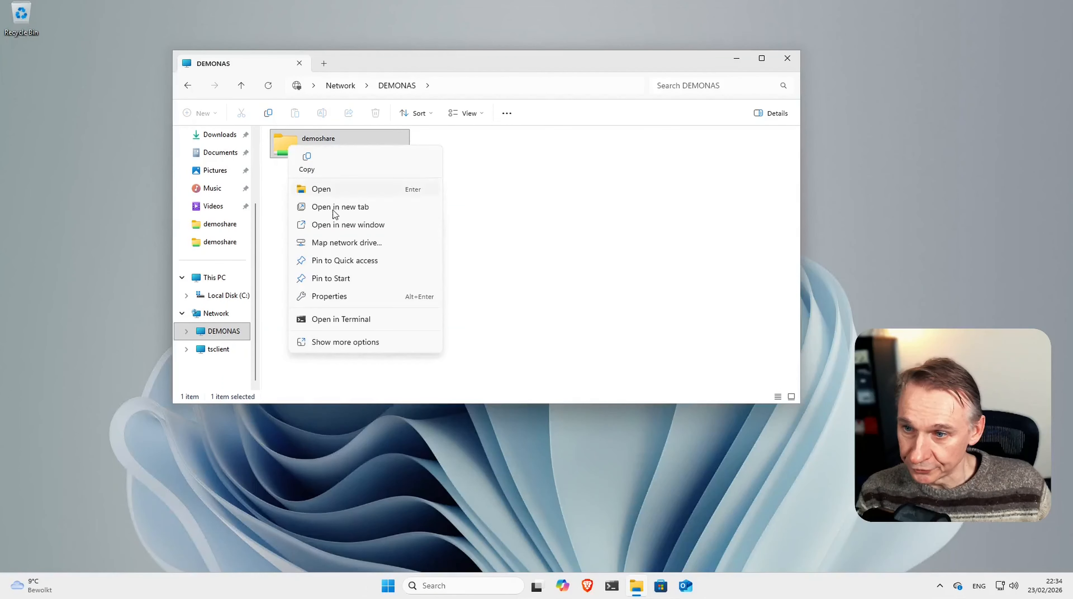
left_click(338, 293)
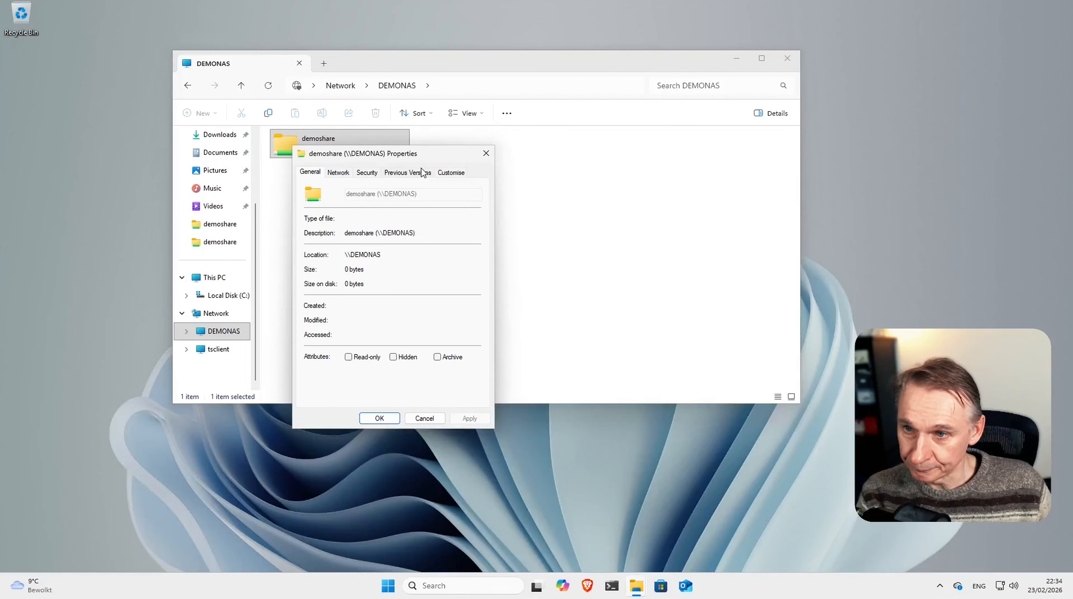
left_click(421, 172)
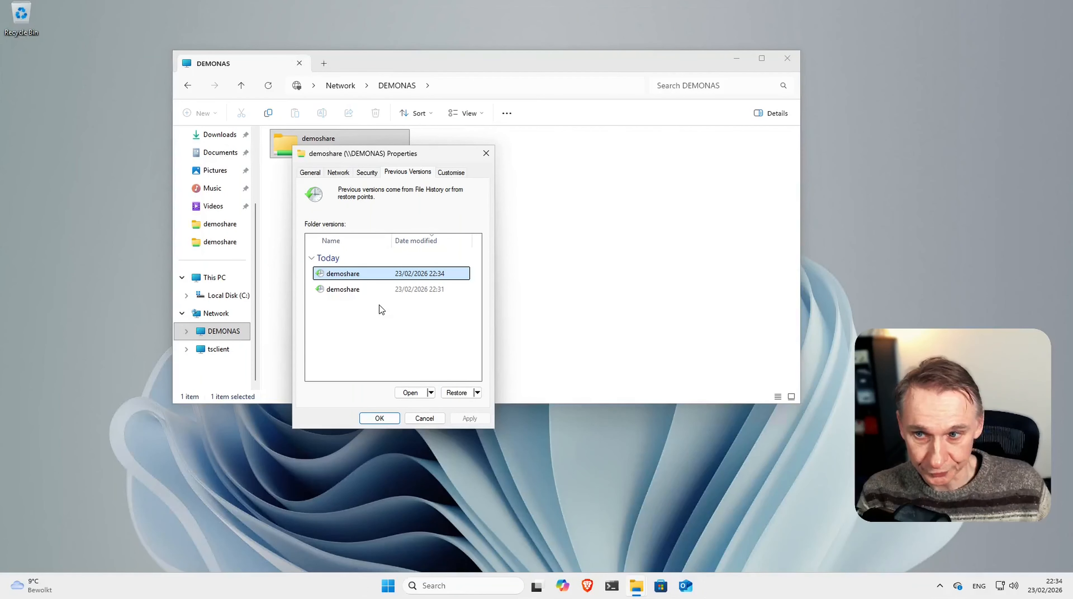
Open and close the 22:31 version, then open the 22:34 version.
left_click(344, 291)
double_click(343, 291)
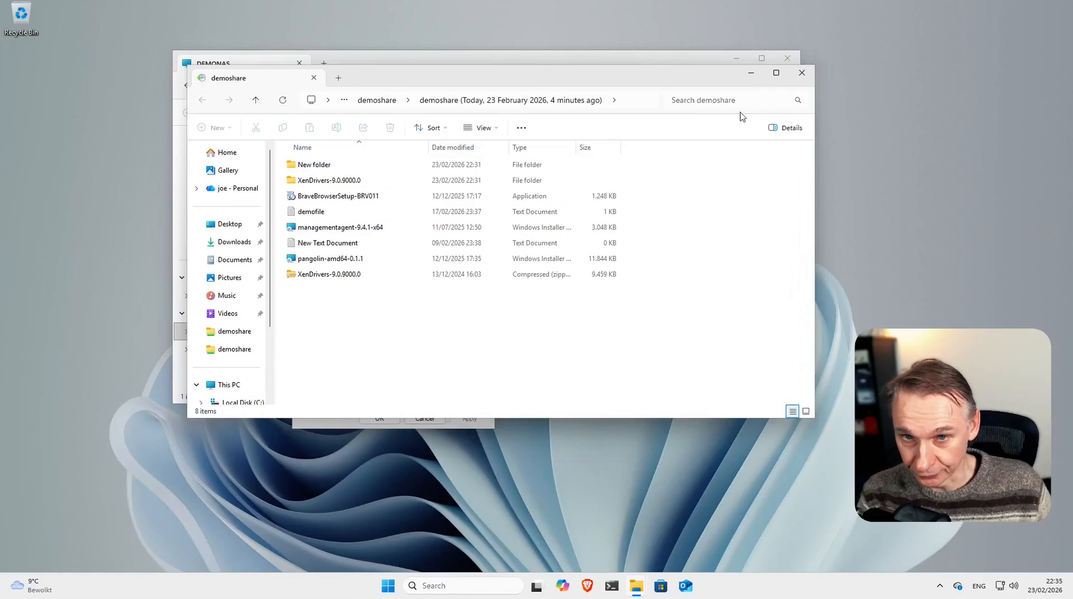
left_click(800, 74)
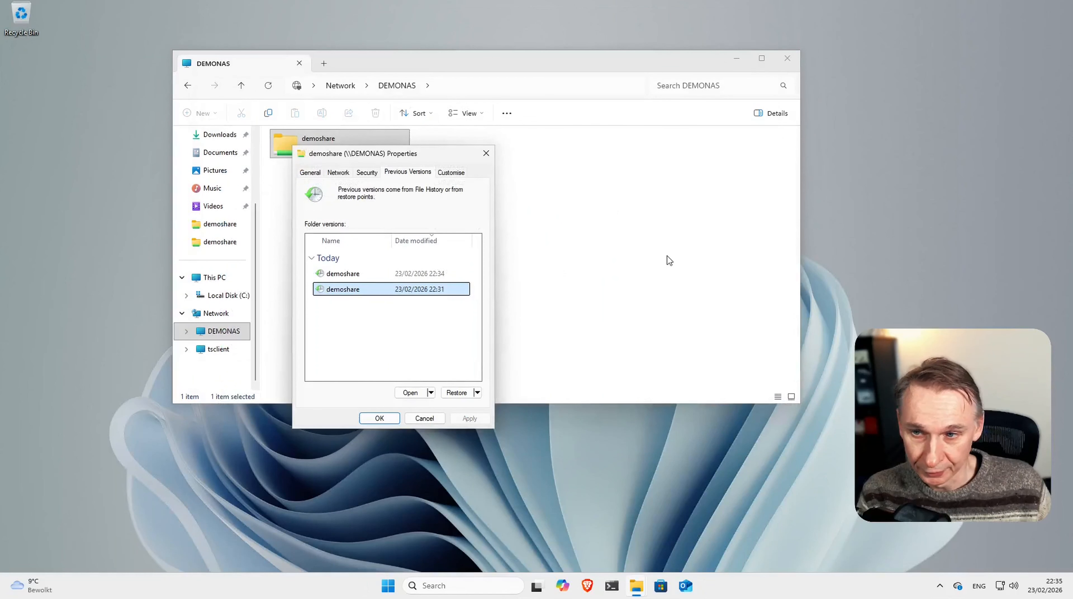
double_click(351, 274)
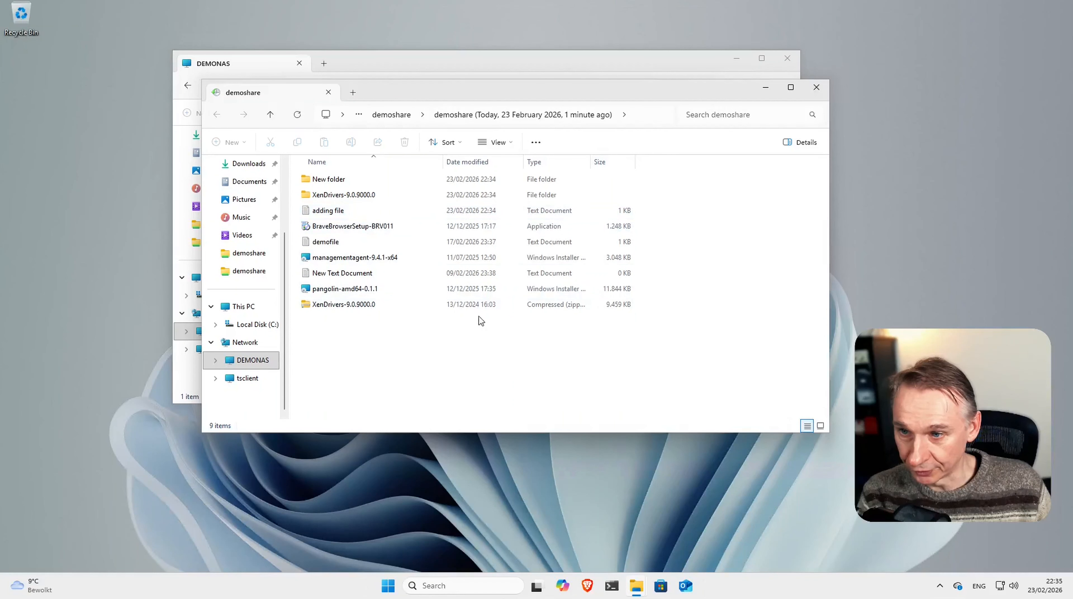
Close the 22:34 previous-version window of demoshare.
left_click(815, 87)
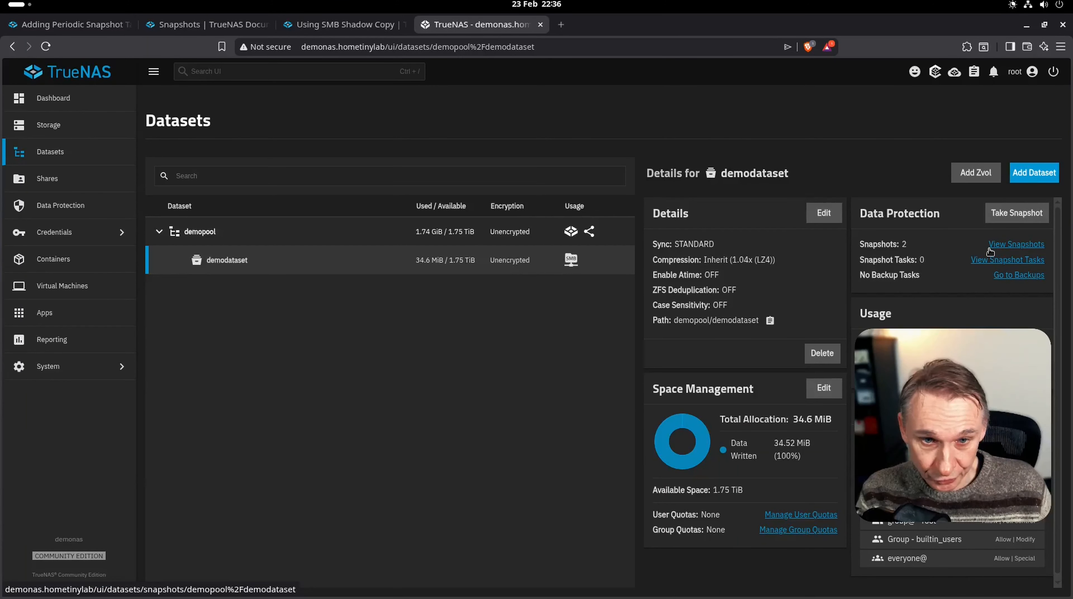
Add a periodic snapshot task for demopool/demodataset and review its naming schema and schedule.
left_click(985, 261)
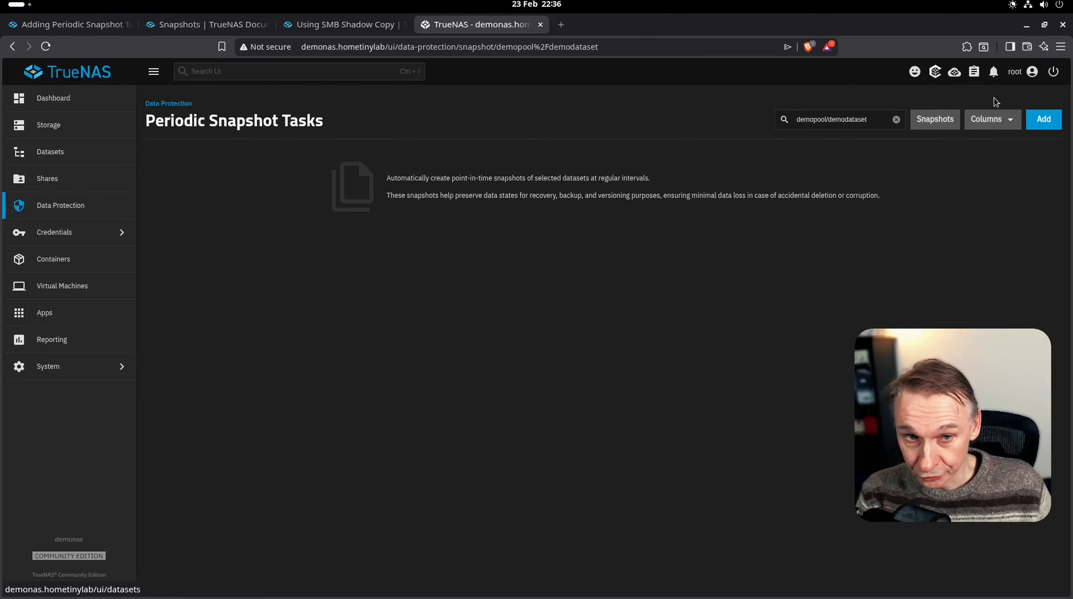
left_click(1043, 120)
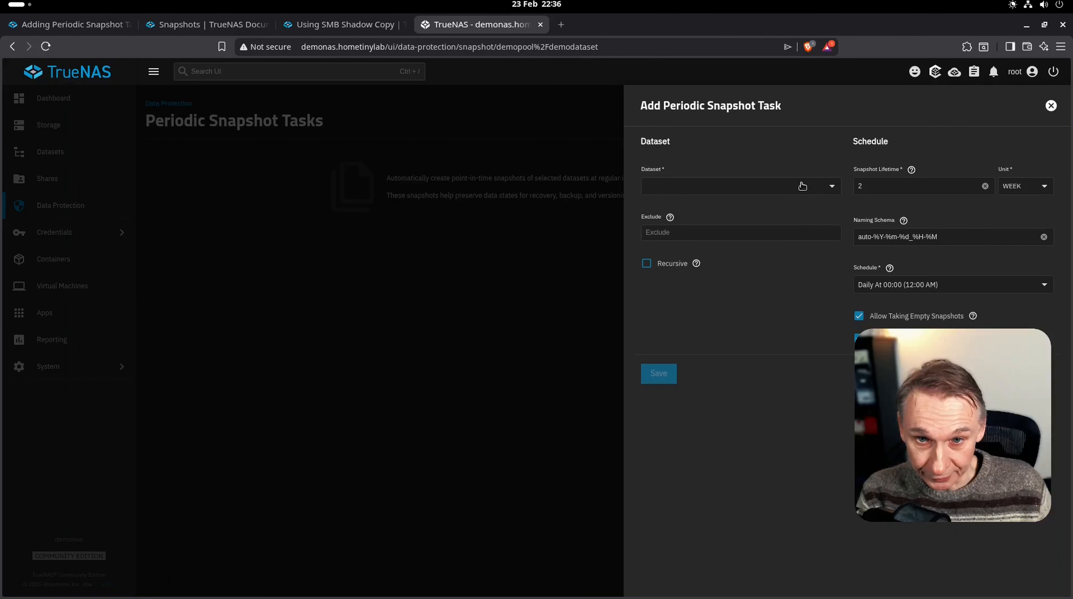
left_click(796, 190)
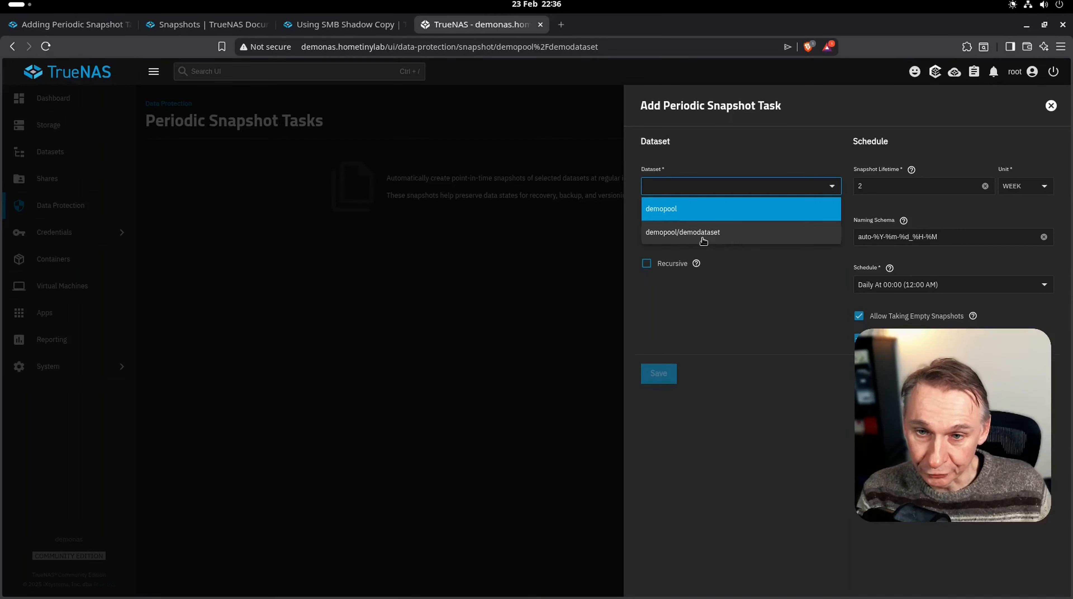
left_click(689, 238)
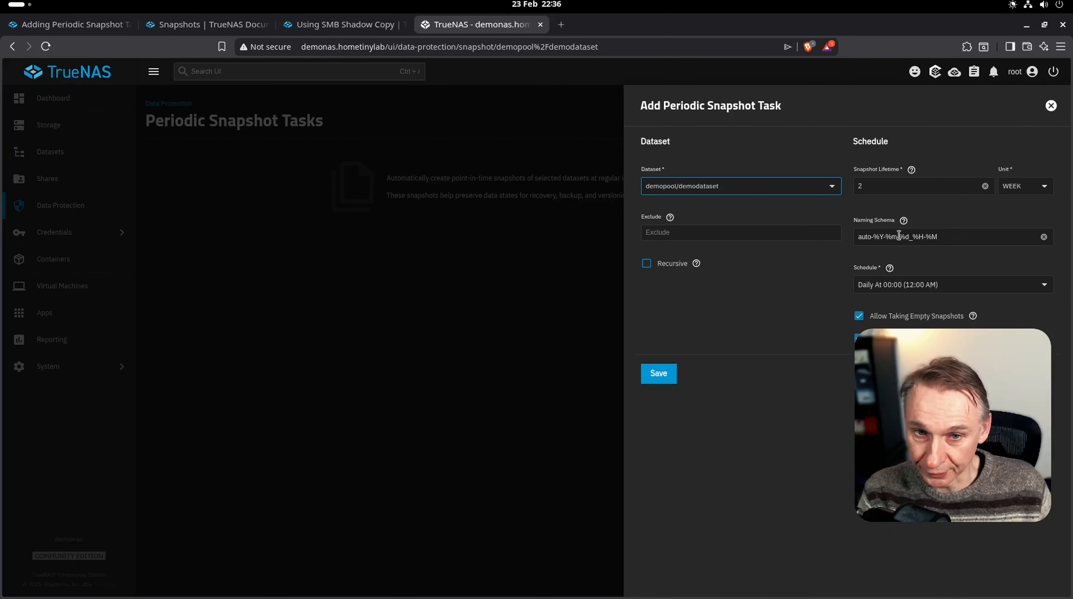
left_click(858, 237)
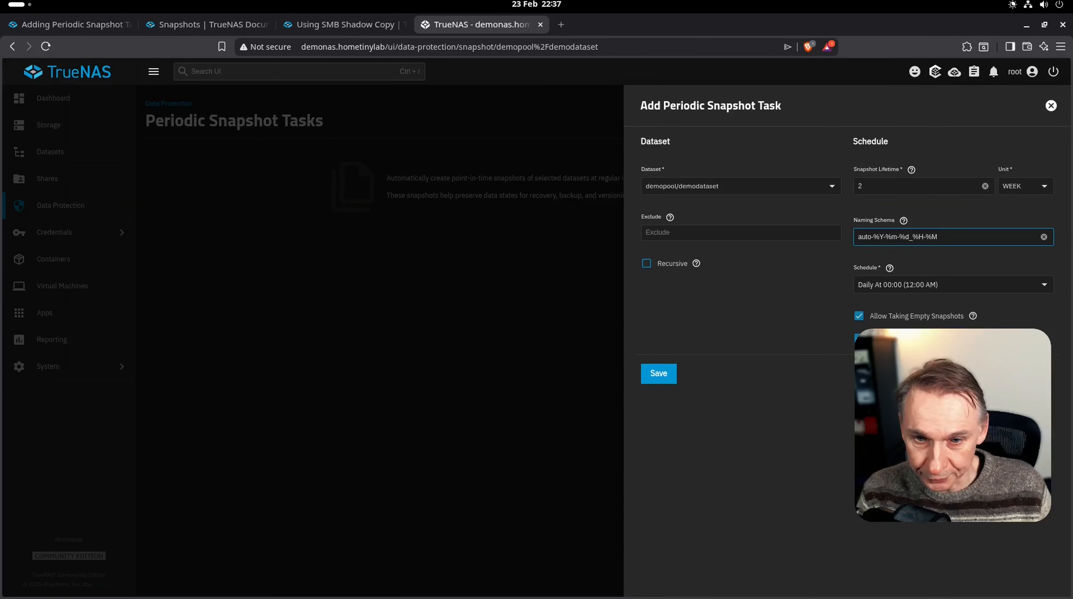
left_click(886, 286)
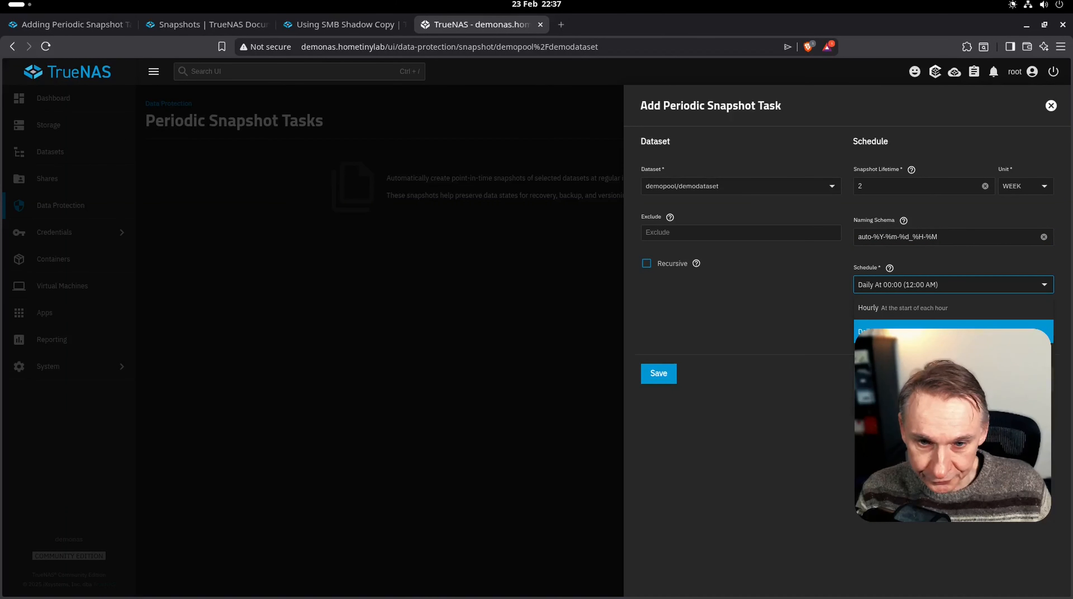
Give the snapshot task a custom schedule with Minutes set to */2 and save it.
left_click(889, 402)
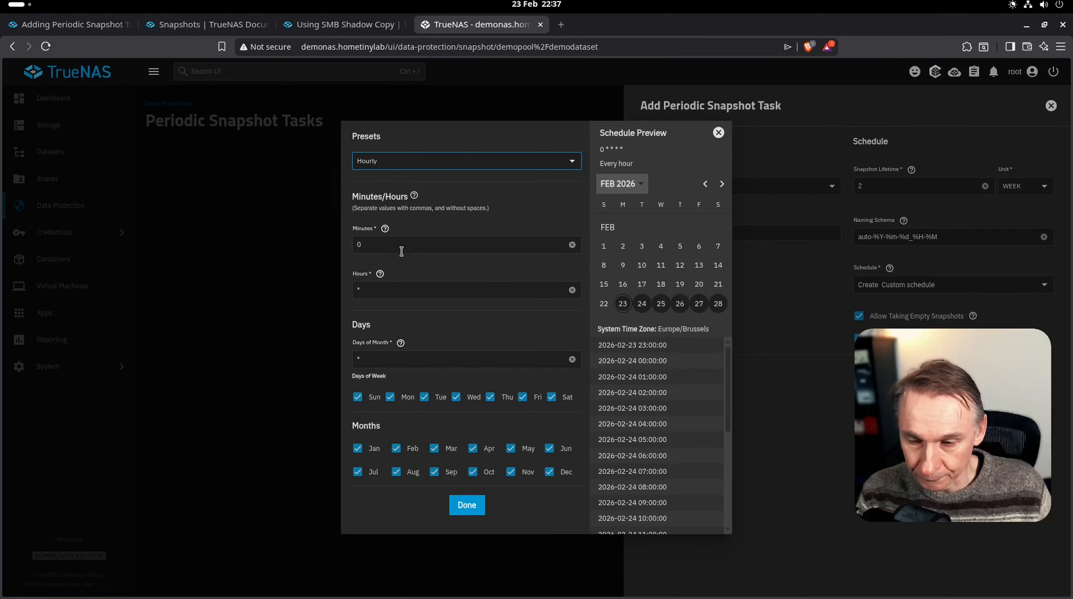
left_click(380, 244)
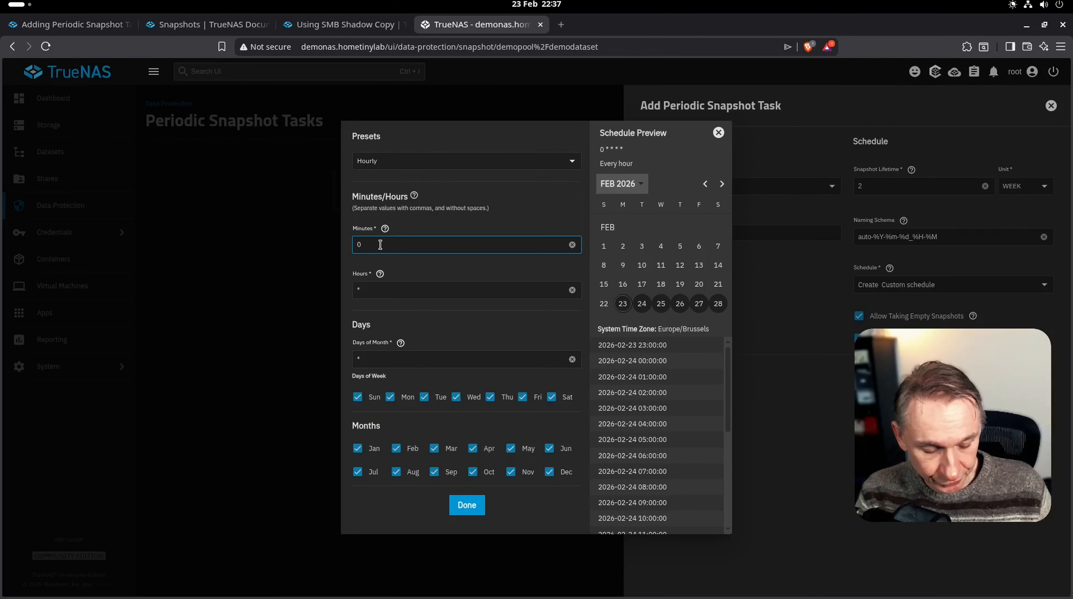
key("BackSpace")
type("*/")
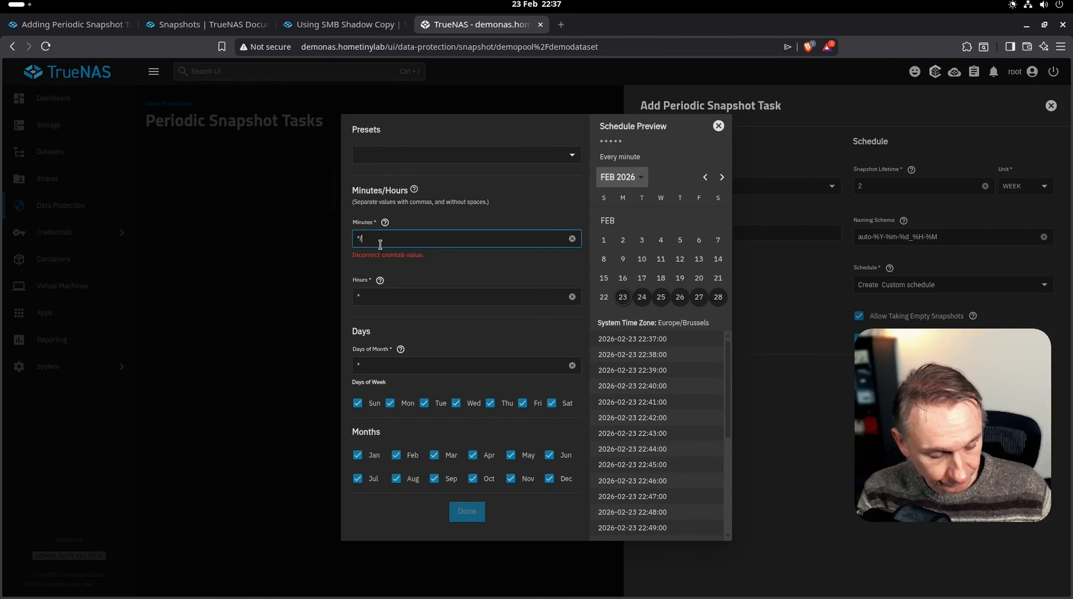
type("2")
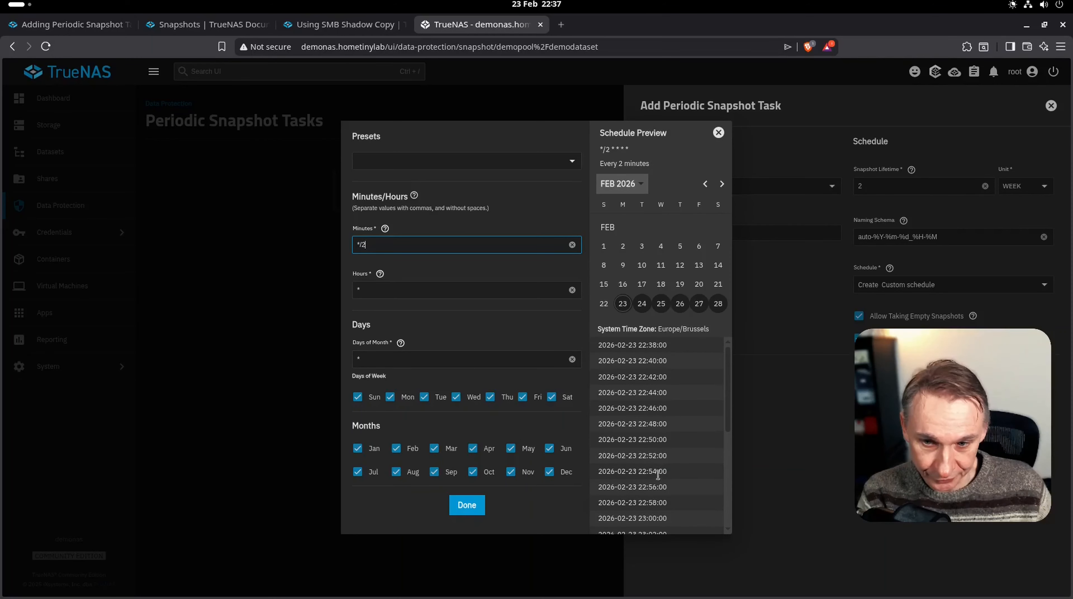
left_click(460, 508)
left_click(656, 375)
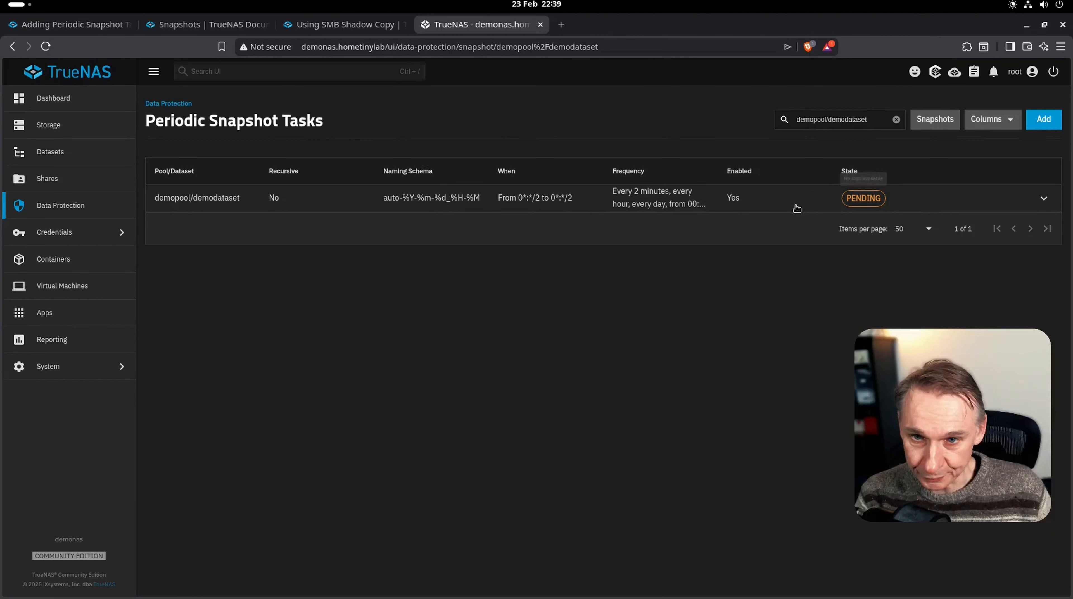
Confirm the every-2-minutes task shows pending on the Data Protection overview, then move on.
left_click(52, 212)
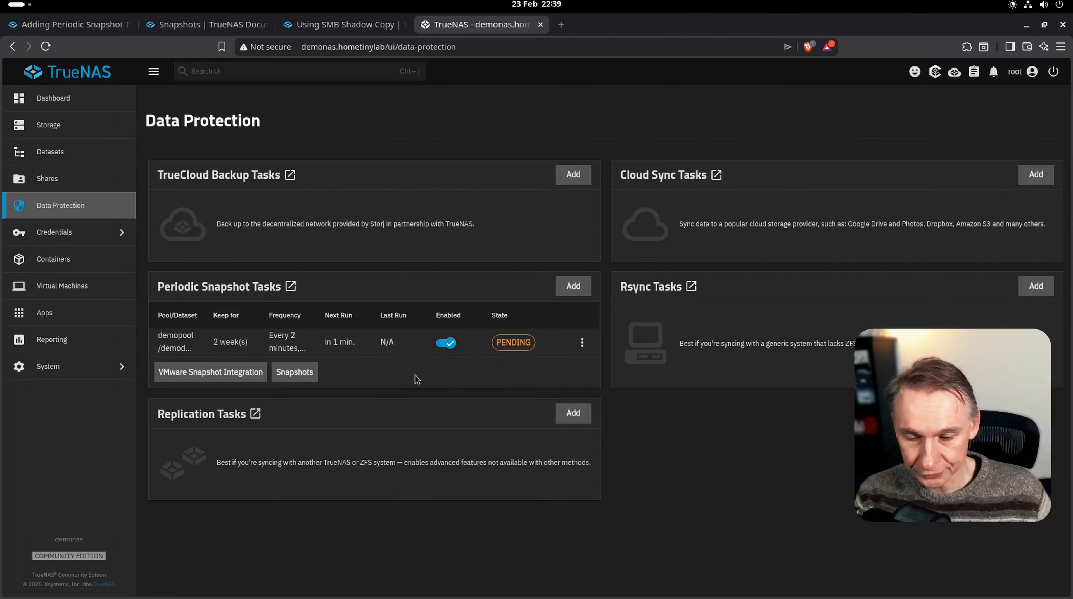
left_click(47, 179)
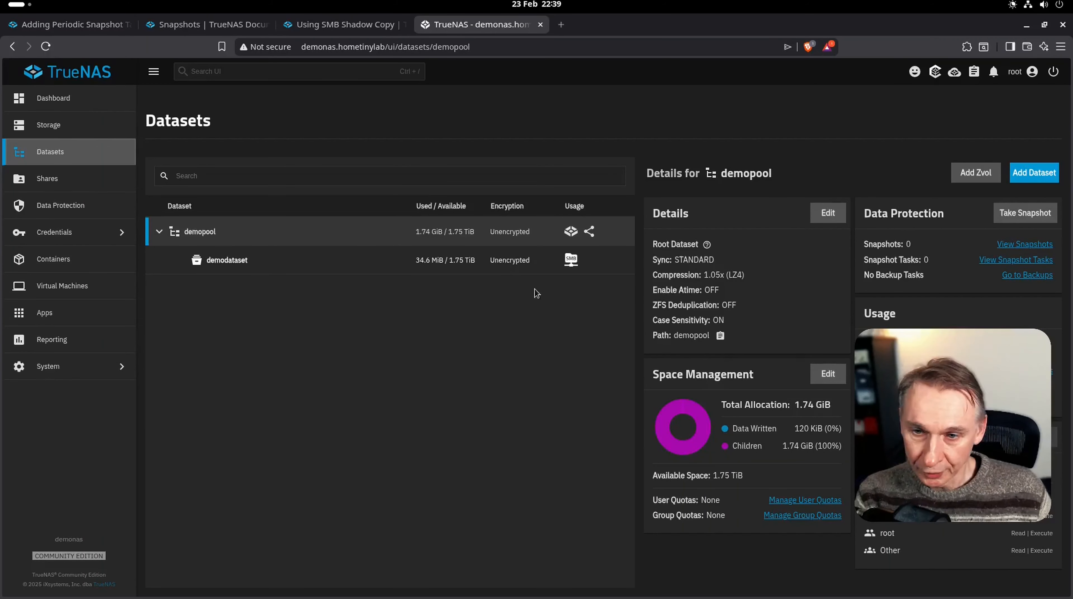
In demodataset's edit form, change Snapshot Directory to Disabled and save the dataset.
left_click(413, 271)
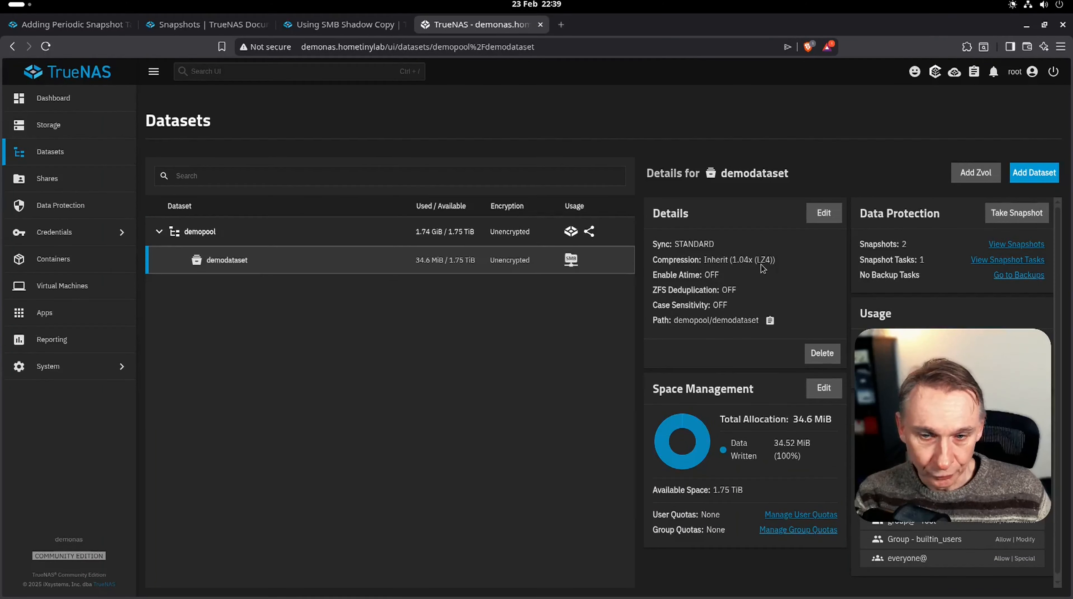
left_click(820, 222)
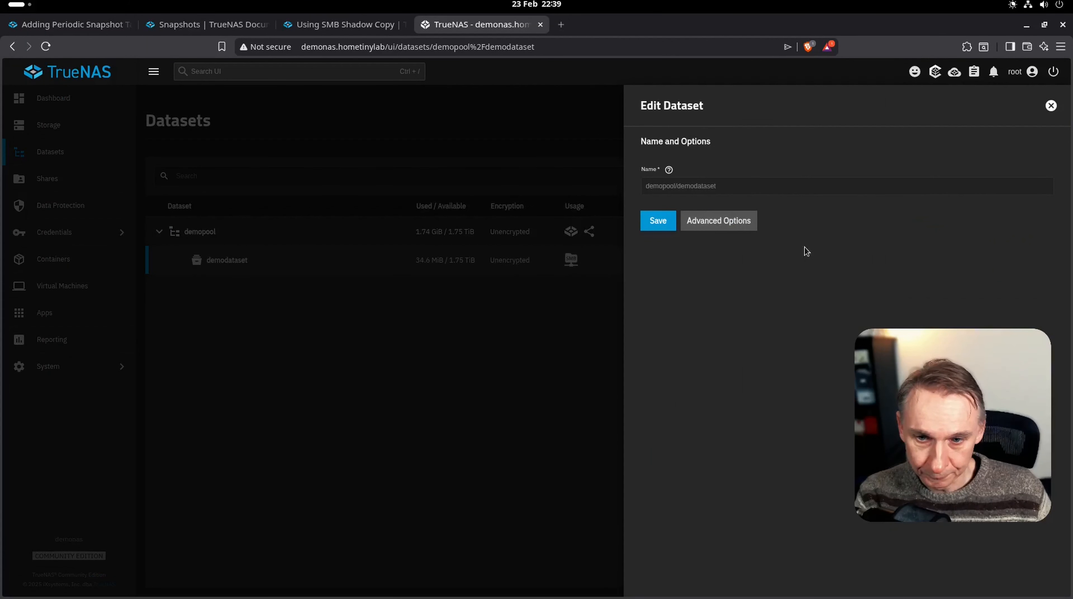
scroll(770, 385, "down", 10)
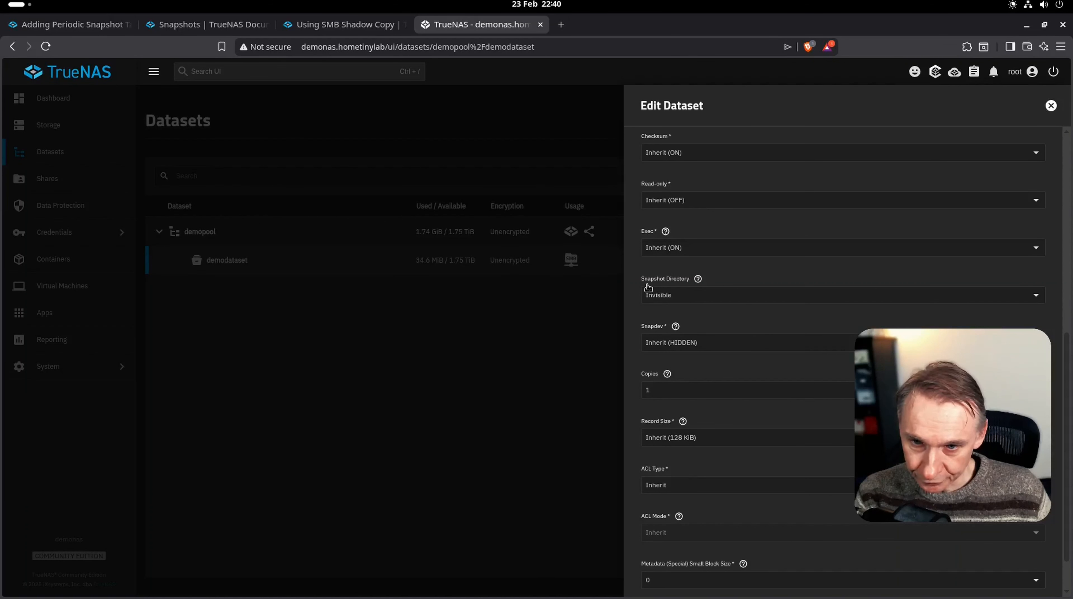
left_click(676, 303)
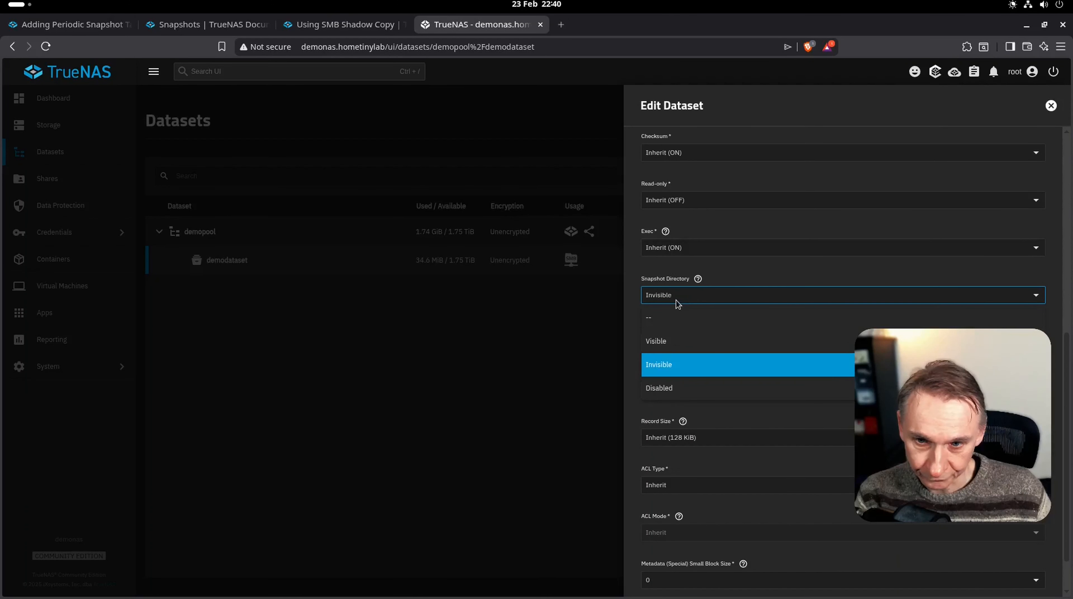
left_click(661, 396)
scroll(732, 348, "down", 1)
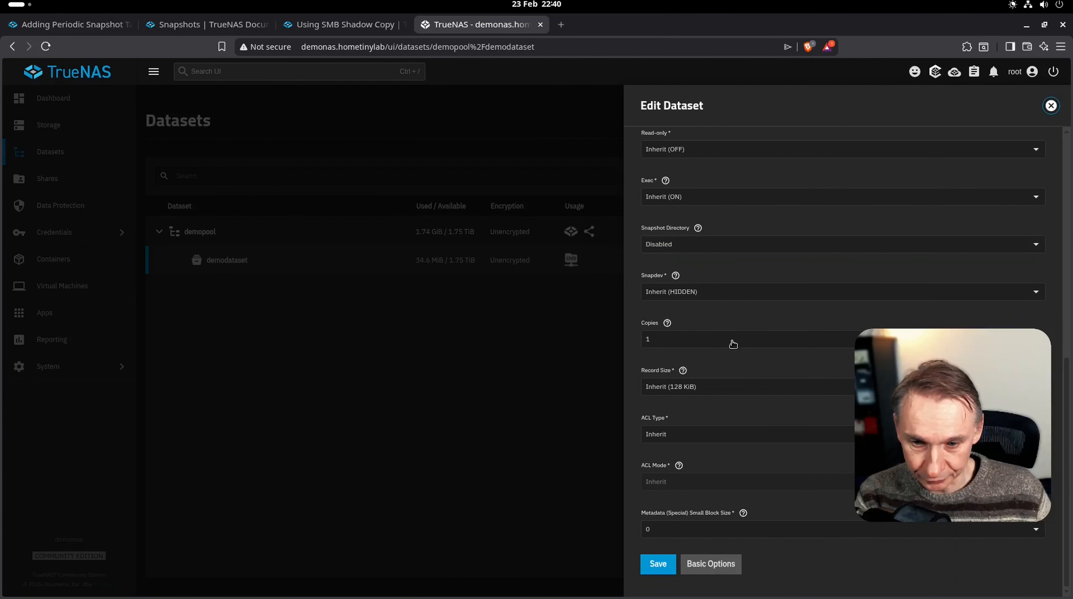
left_click(669, 570)
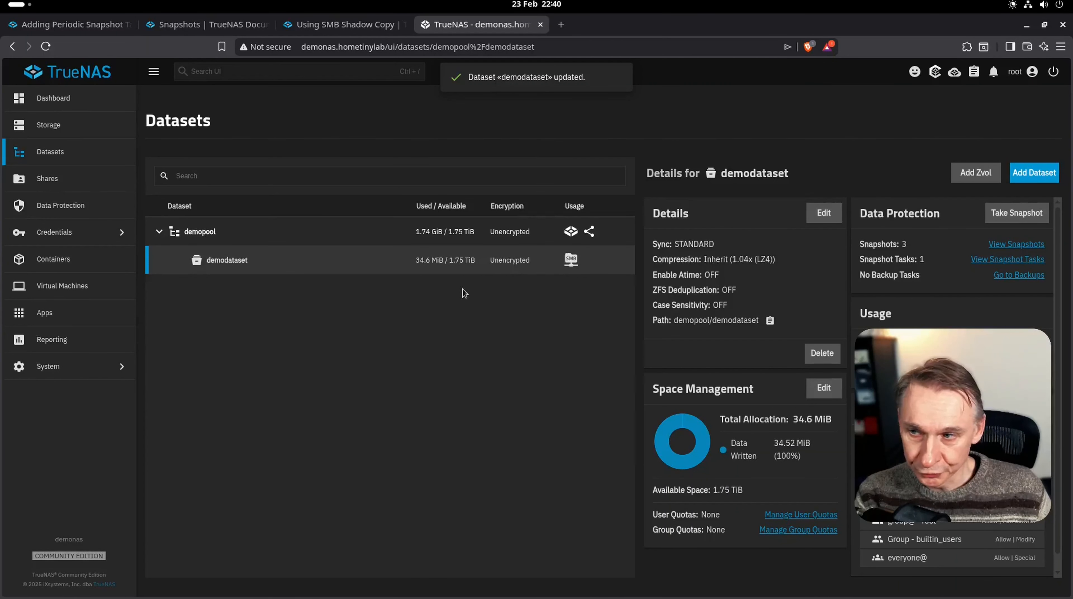
left_click(45, 127)
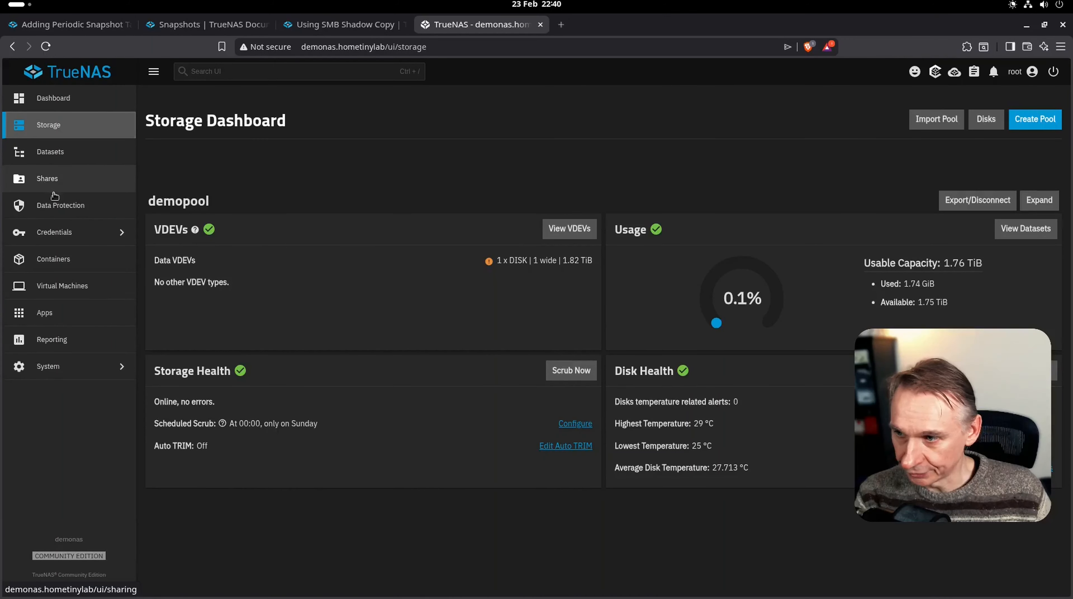
Turn the SMB service off and back on from the Windows (SMB) Shares menu.
left_click(36, 157)
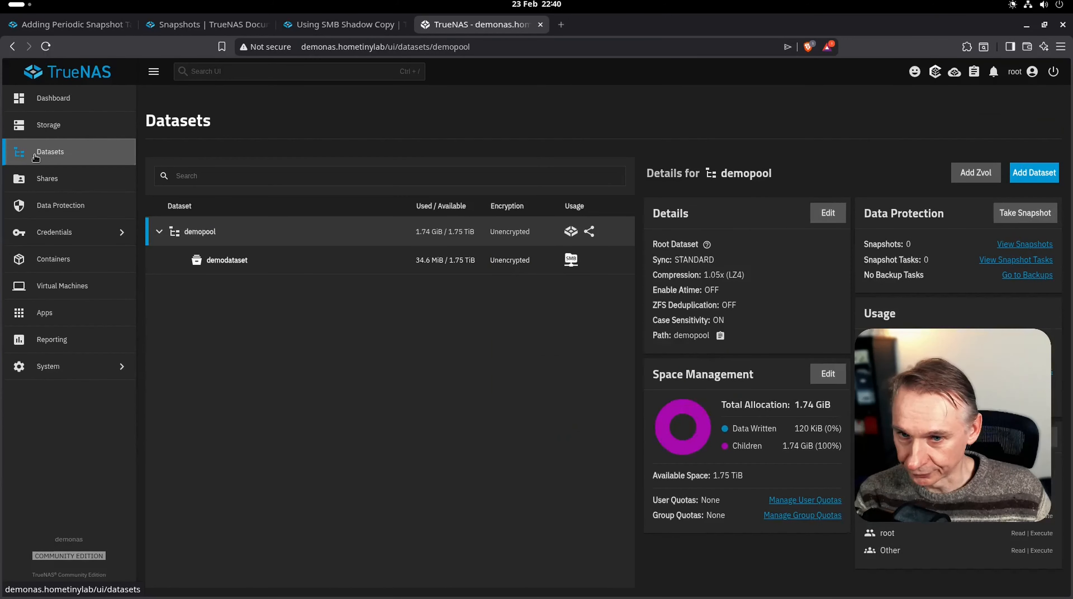
left_click(51, 180)
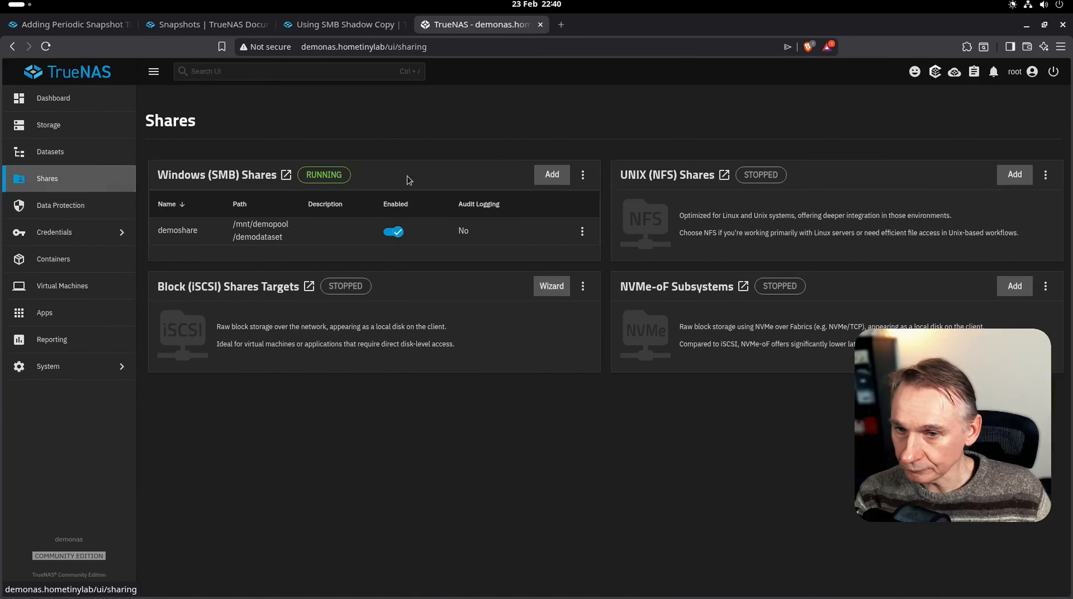
left_click(583, 175)
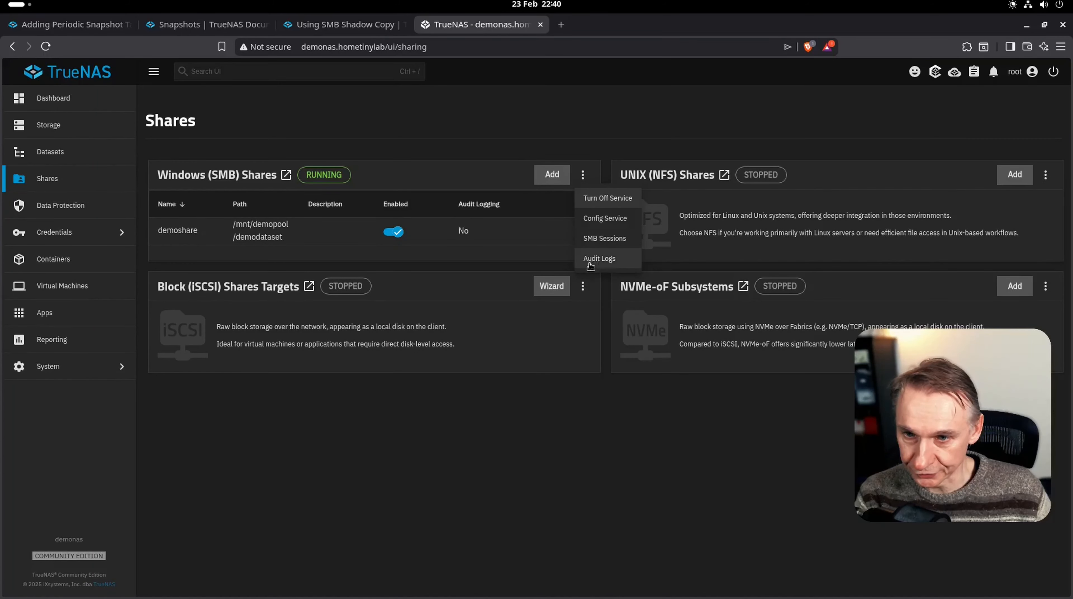
left_click(596, 199)
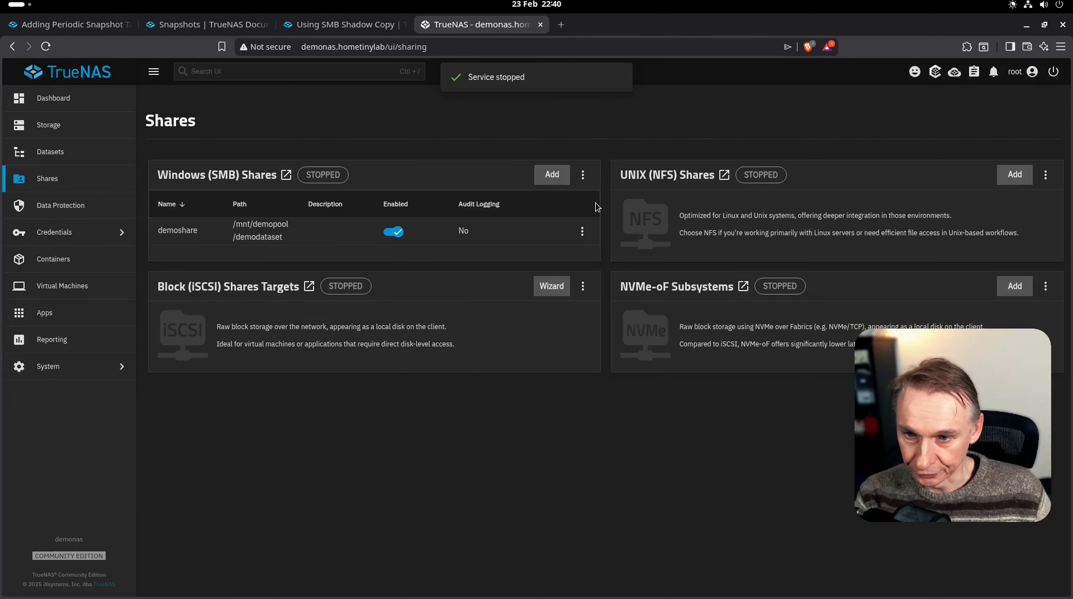
left_click(583, 175)
left_click(596, 199)
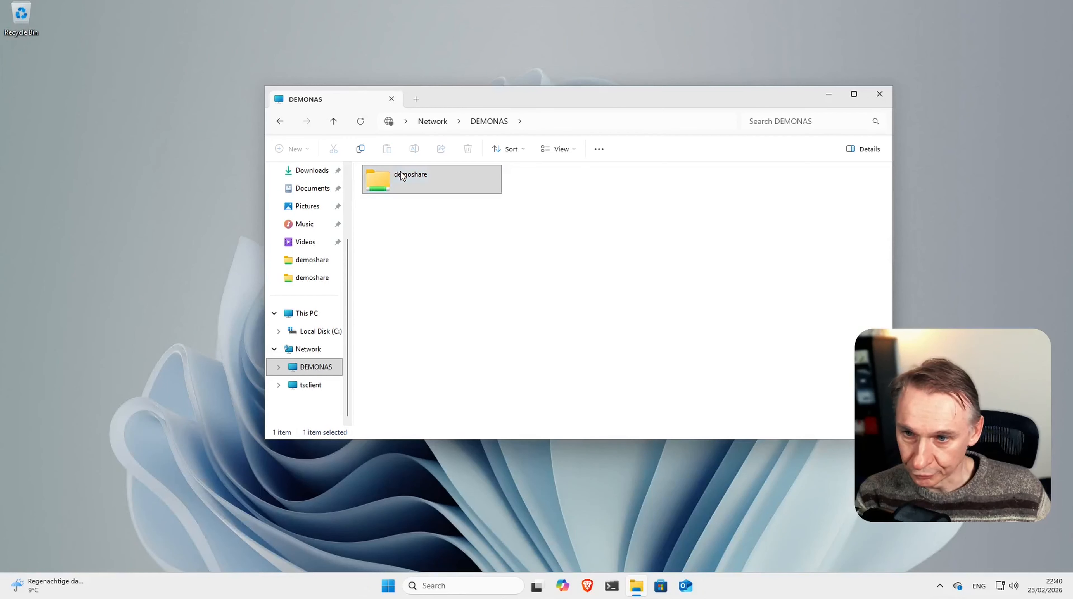
right_click(401, 171)
left_click(449, 328)
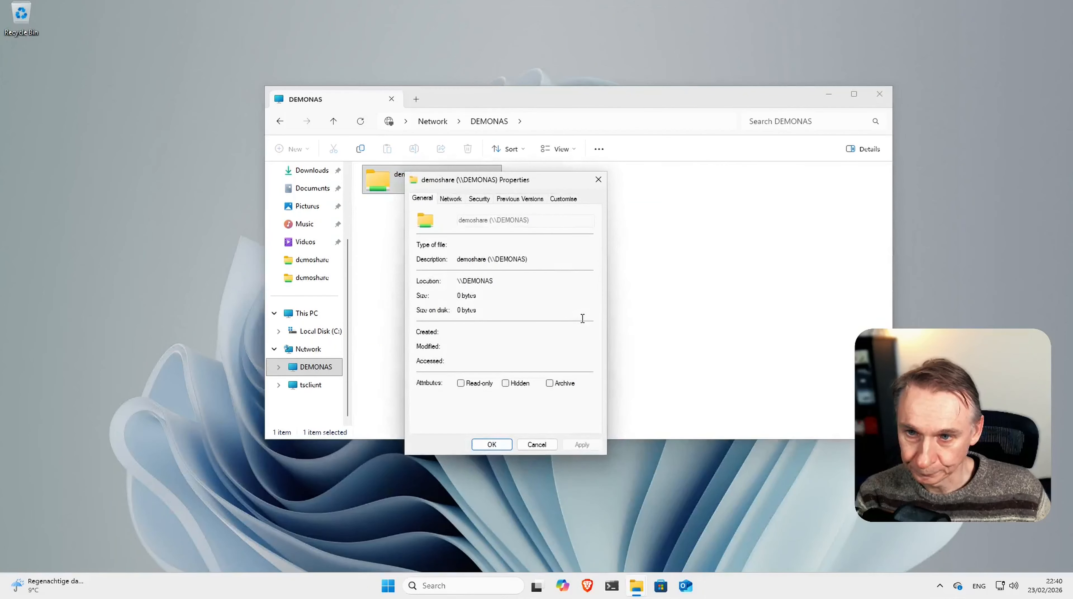
left_click(519, 200)
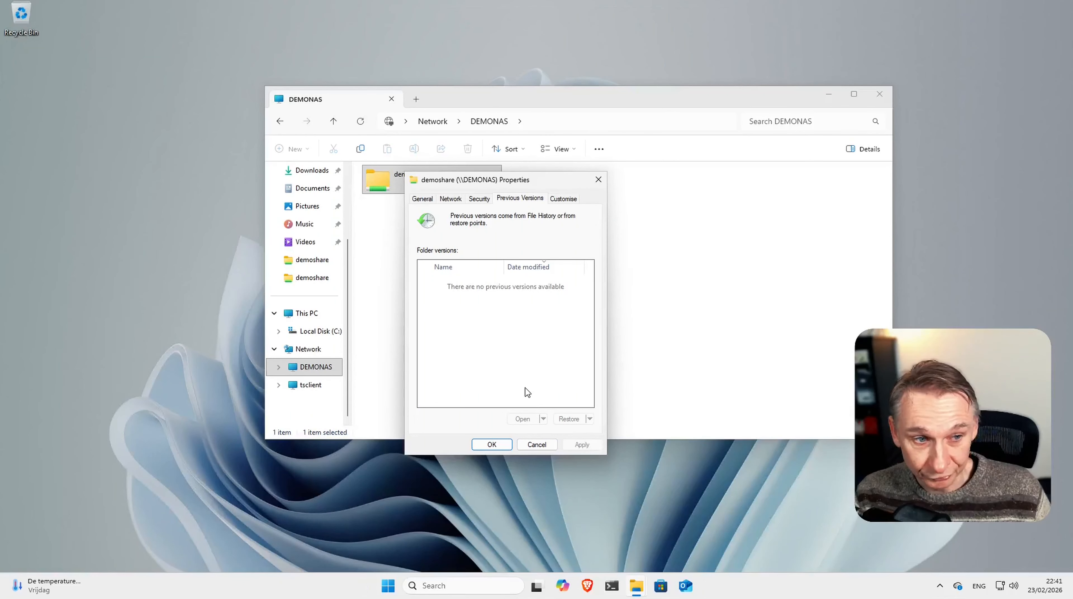
left_click(490, 444)
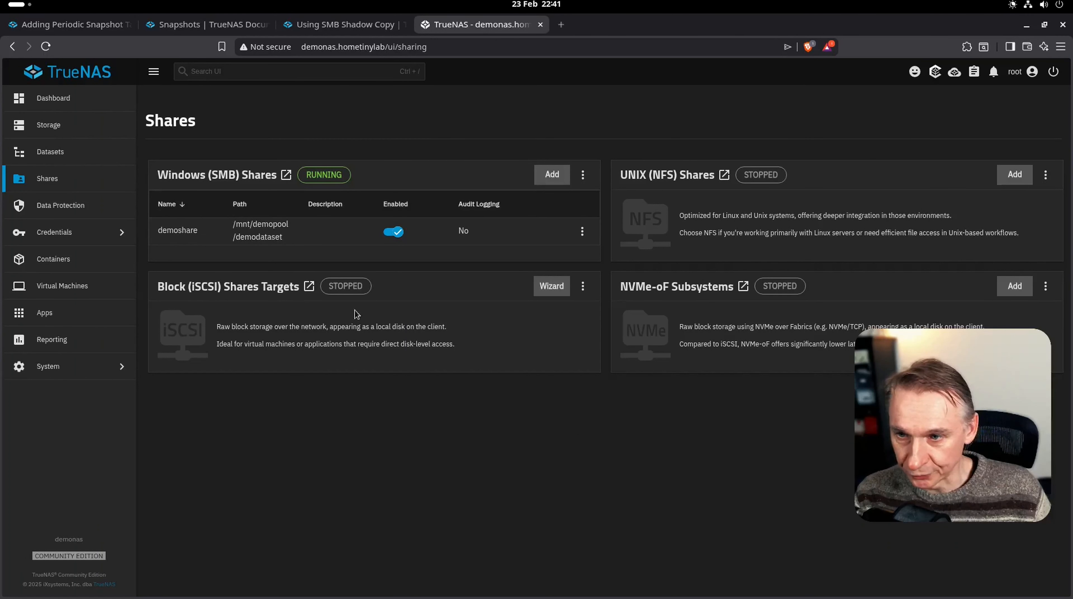
Under demodataset's Advanced Options, switch Snapshot Directory to Visible and save.
left_click(48, 152)
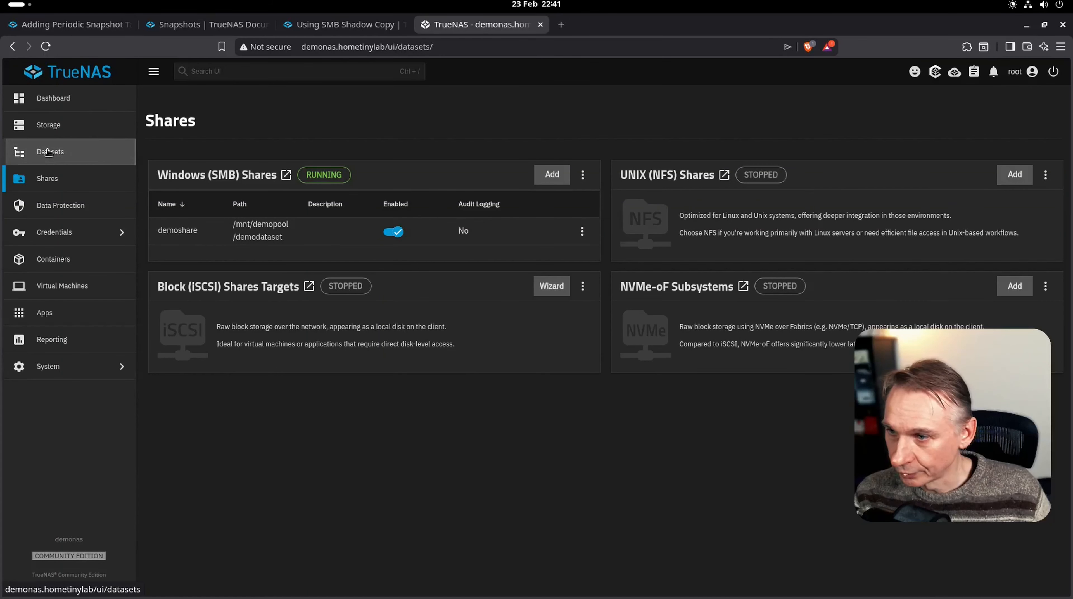
left_click(482, 260)
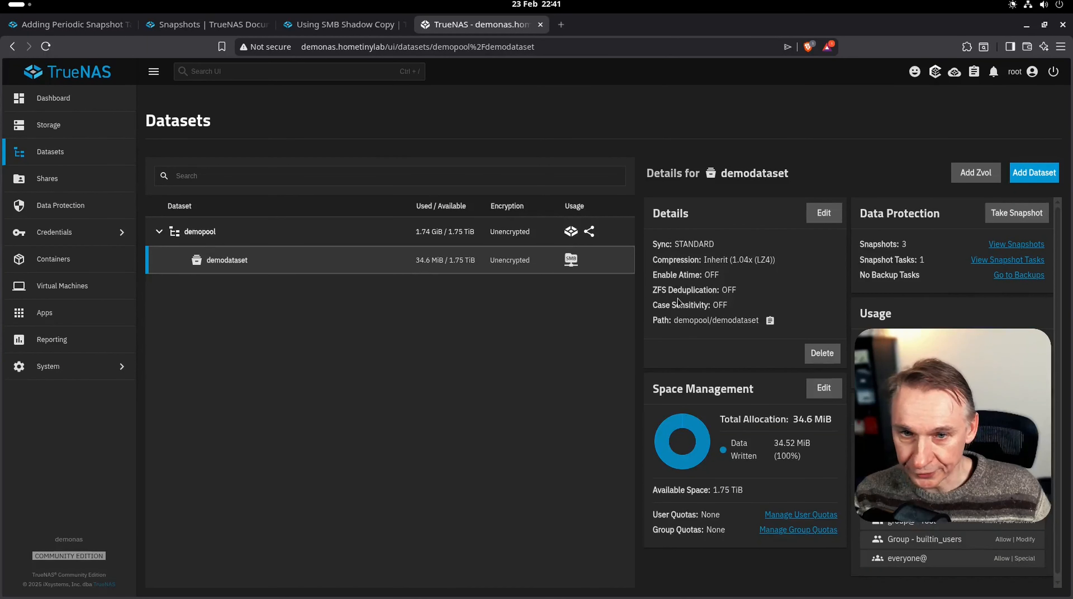
left_click(824, 212)
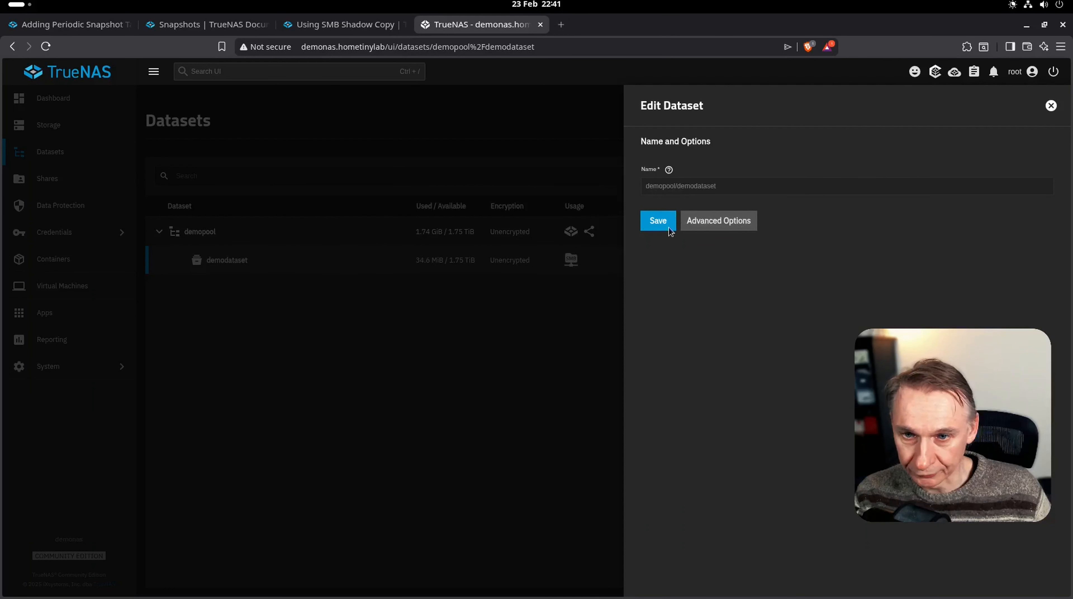
left_click(728, 228)
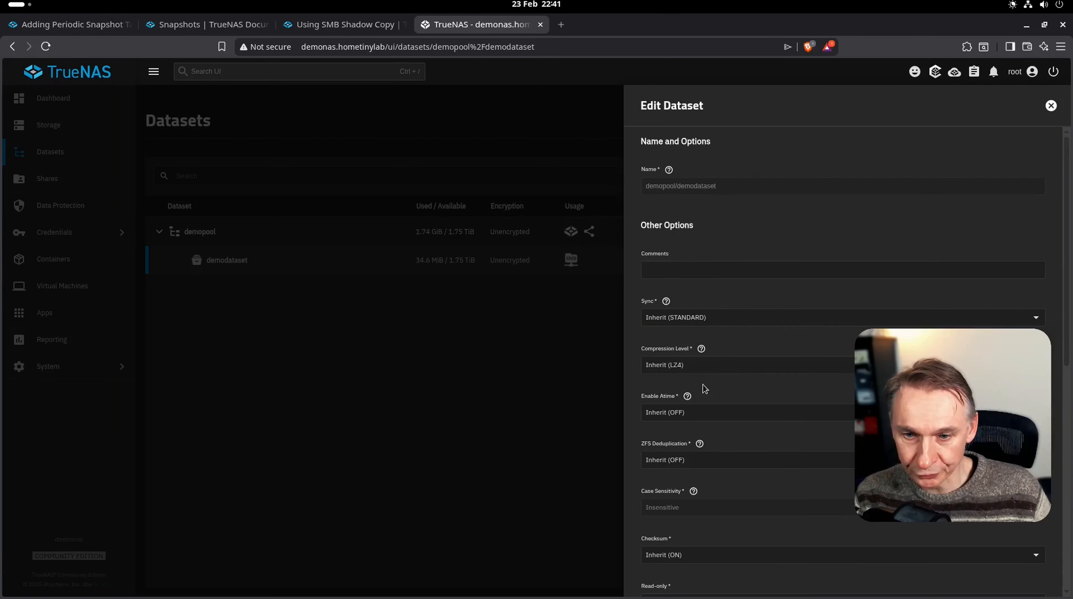
scroll(704, 389, "down", 6)
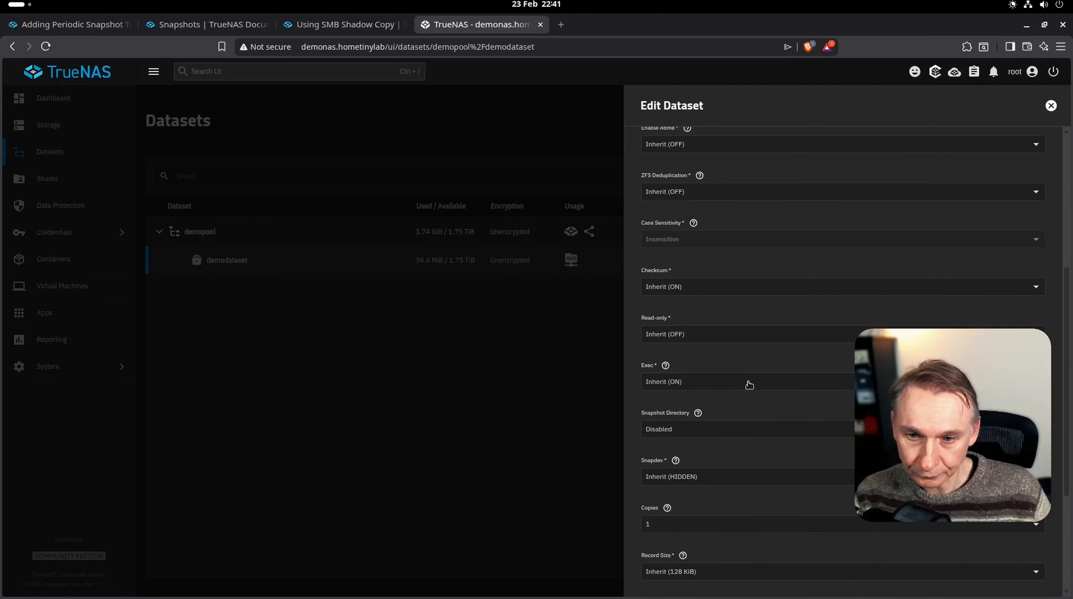
scroll(740, 403, "down", 2)
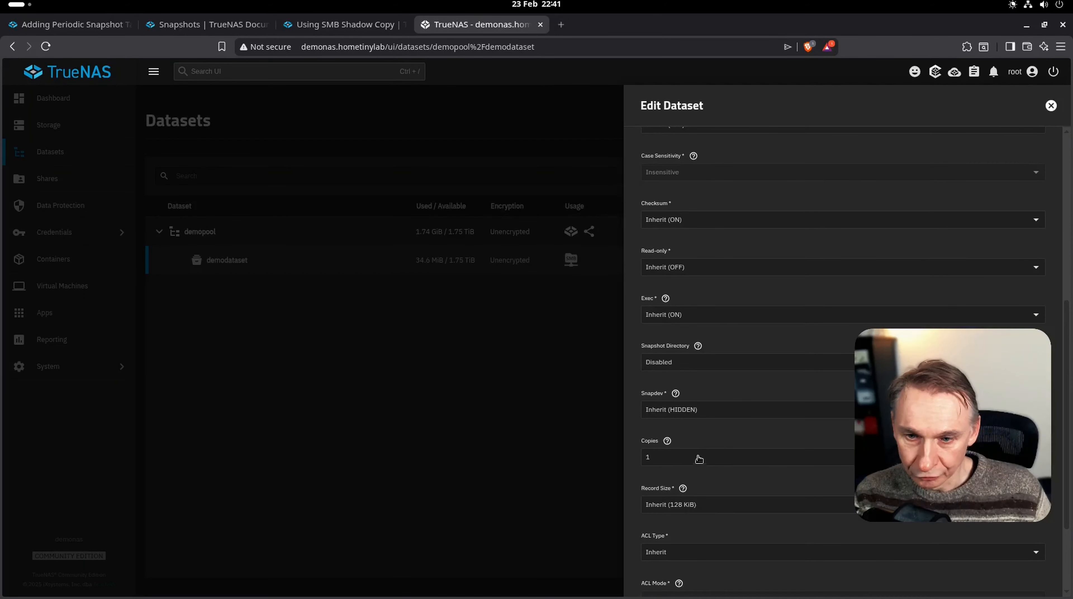
left_click(699, 366)
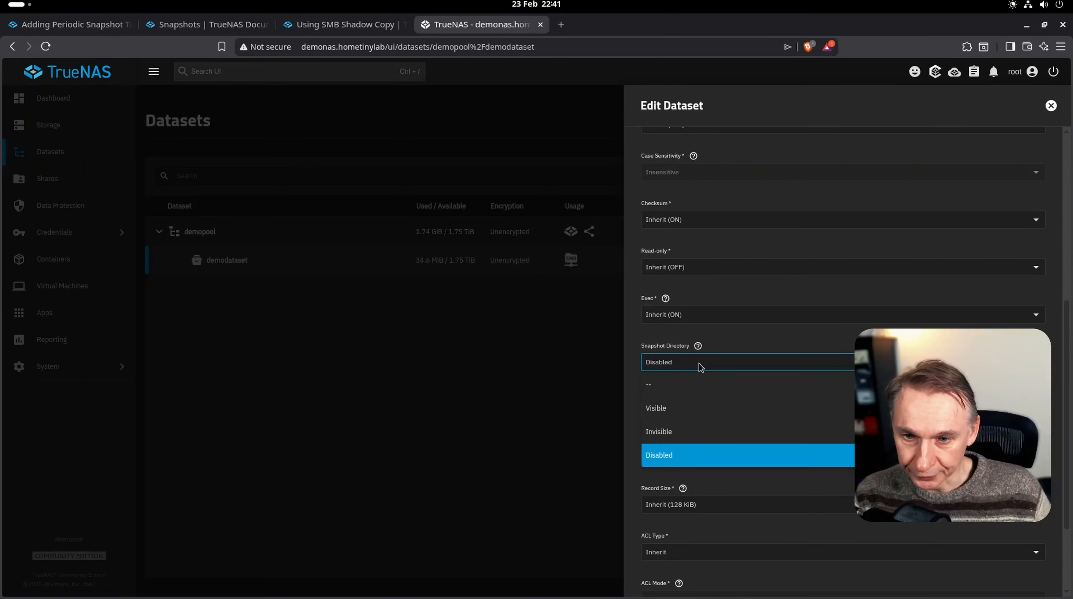
left_click(661, 410)
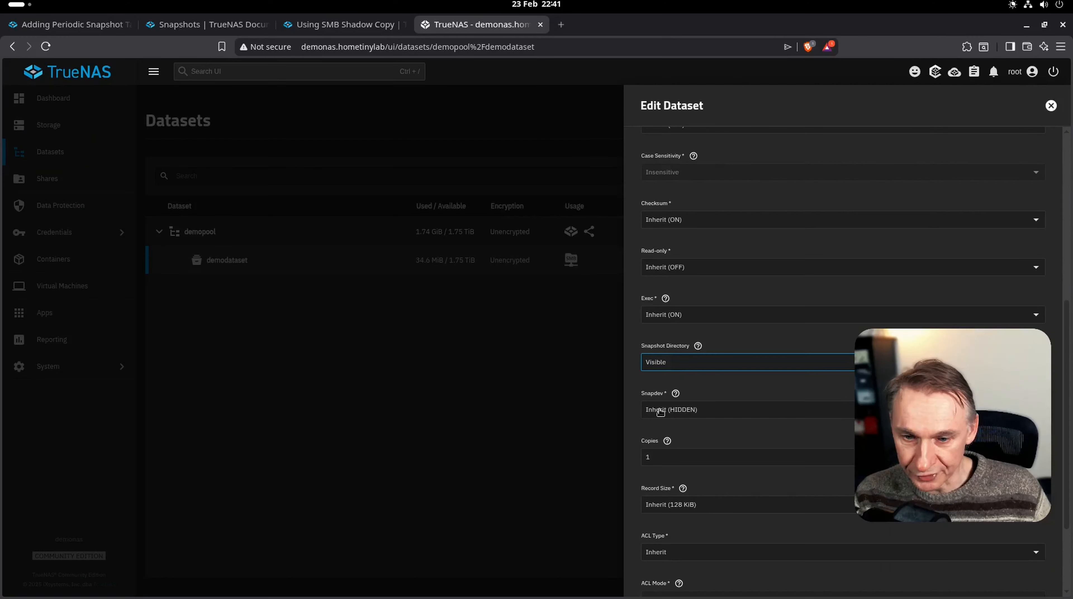
scroll(738, 421, "down", 3)
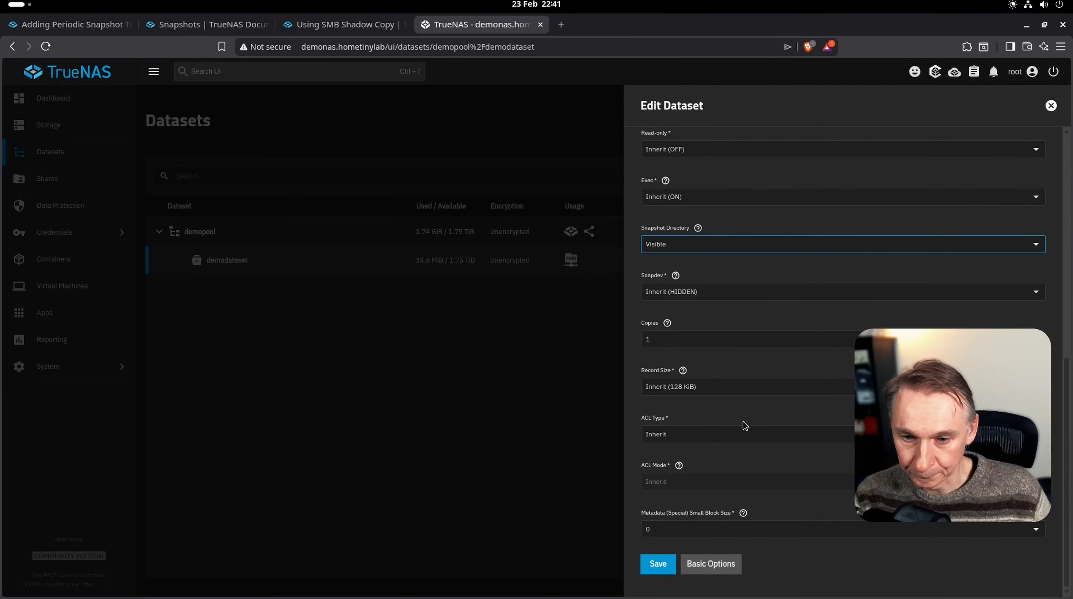
left_click(653, 570)
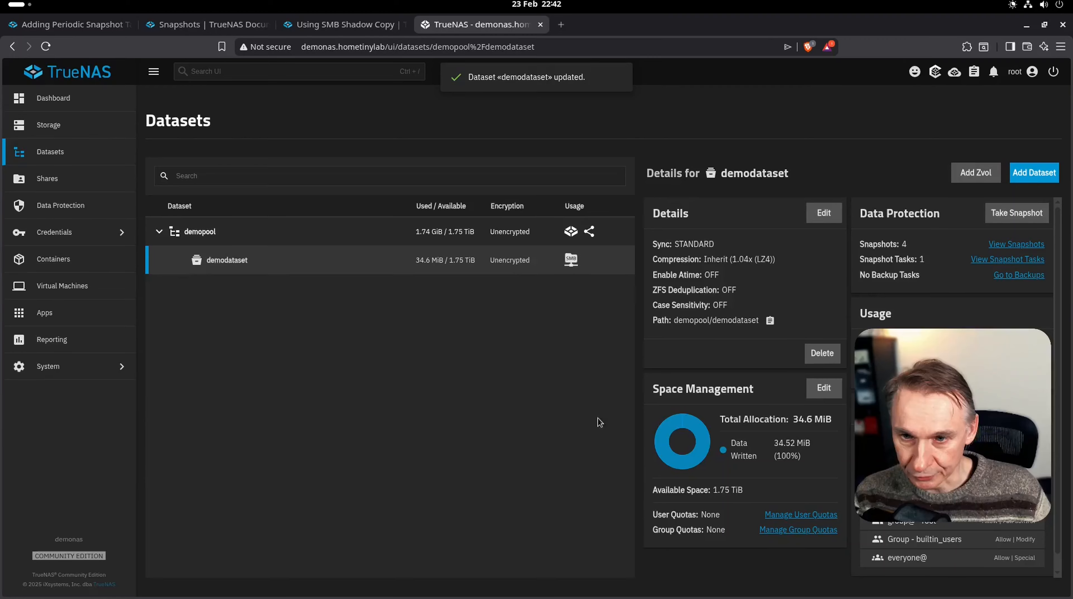
Stop and restart the SMB service from the SMB Shares menu on the Shares page.
left_click(53, 185)
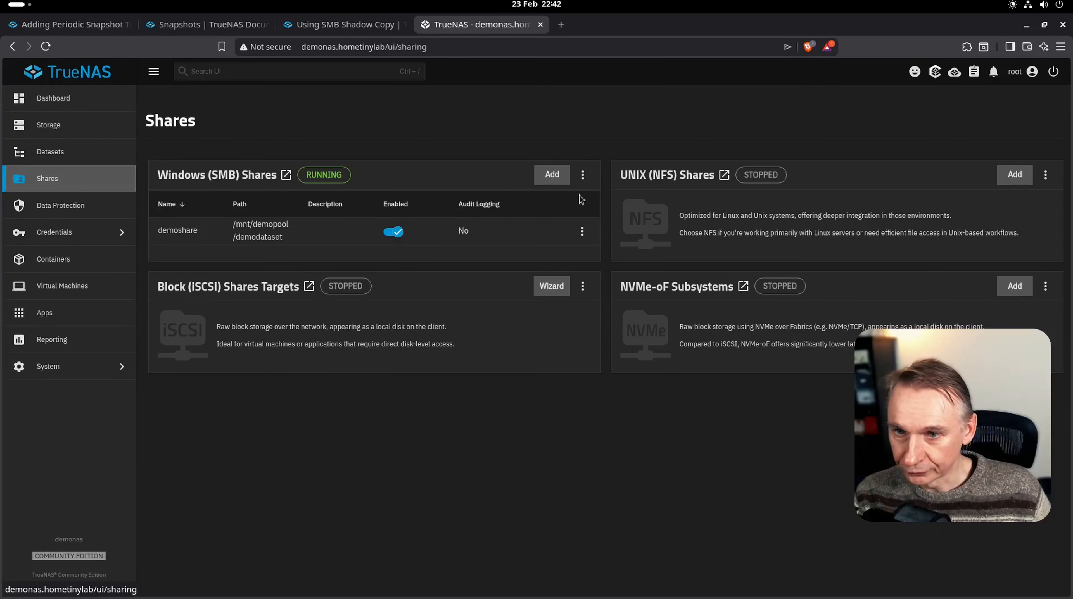
left_click(582, 175)
left_click(596, 206)
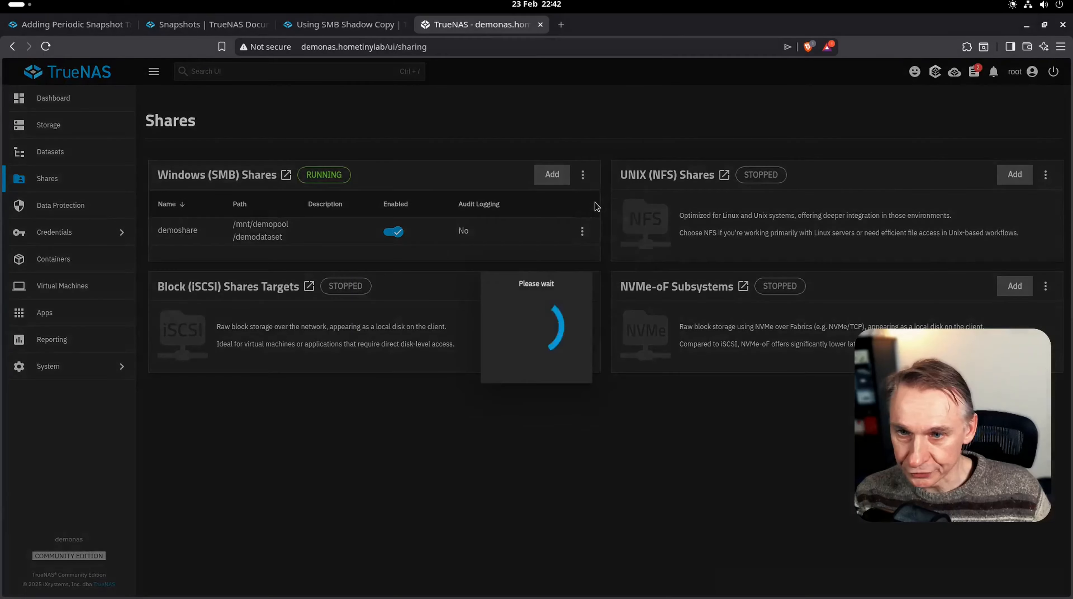
left_click(582, 177)
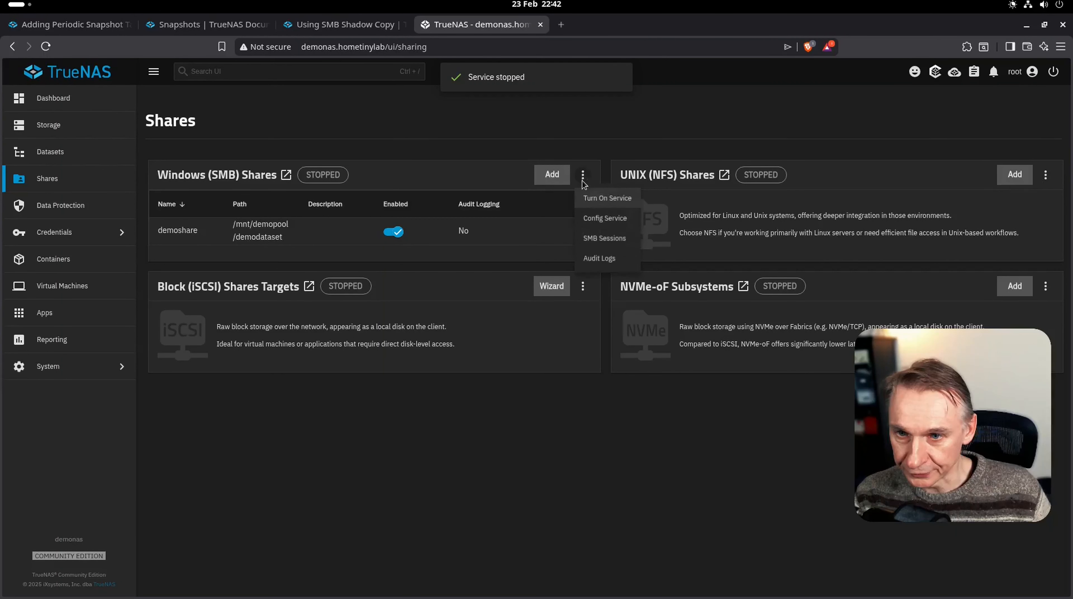
left_click(595, 206)
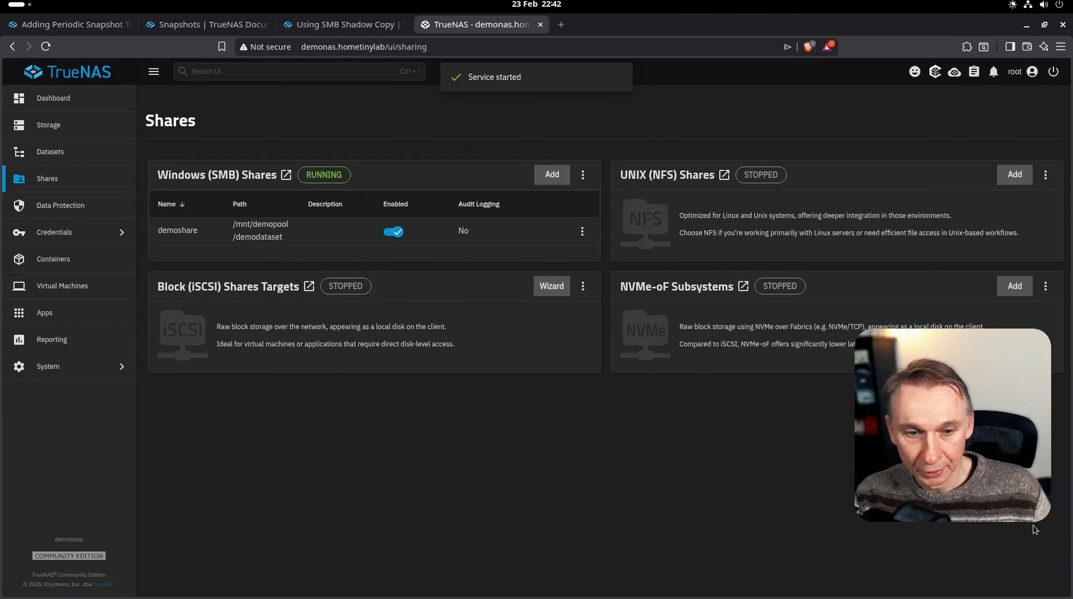
key("alt+Tab")
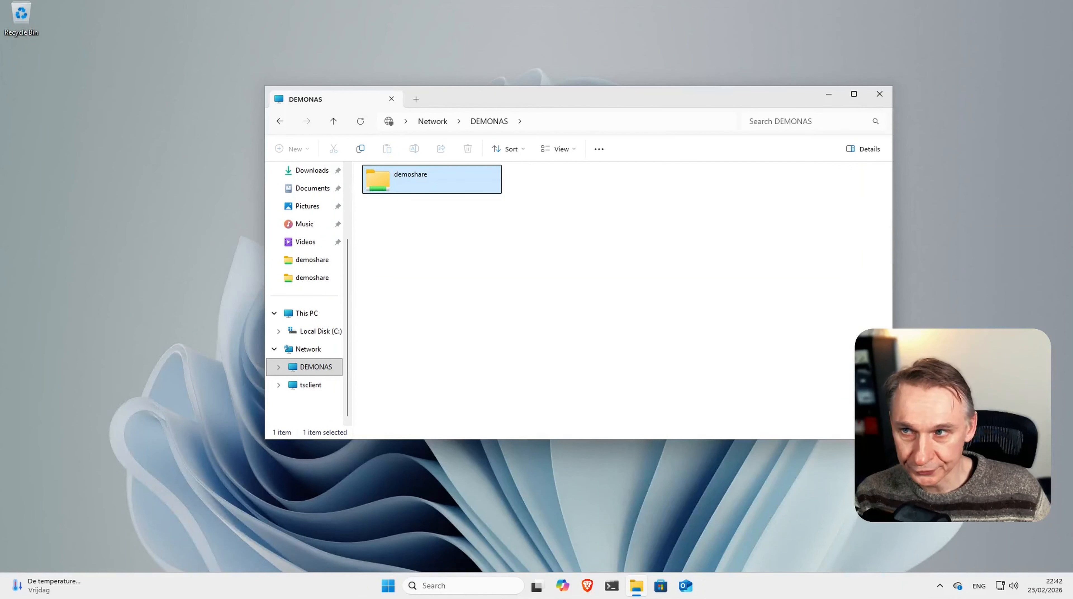
Check demoshare's Previous Versions in its Properties and close without changes.
right_click(420, 192)
left_click(447, 332)
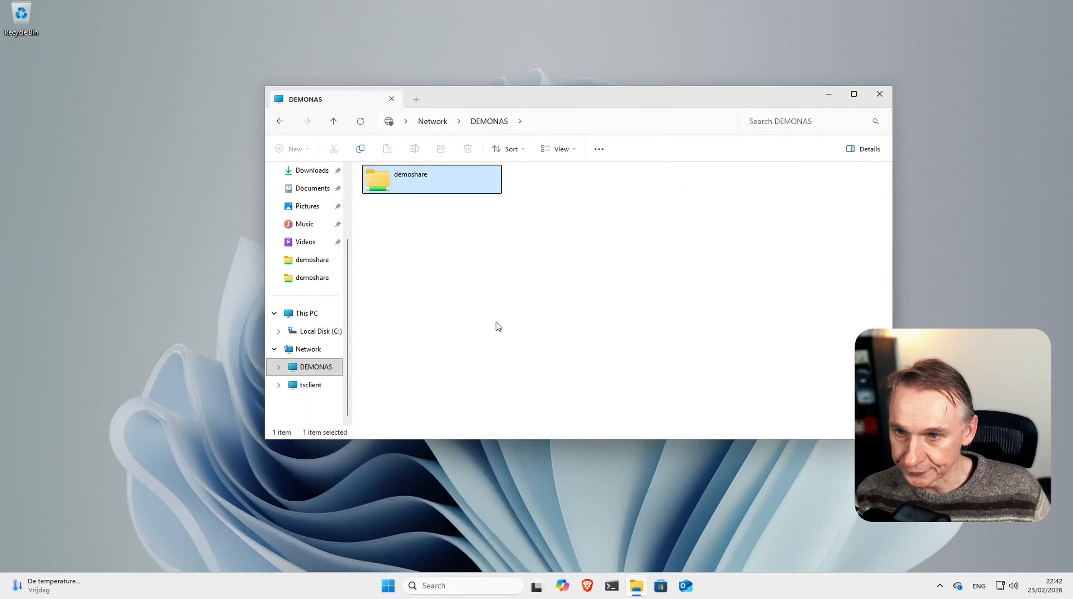
left_click(521, 210)
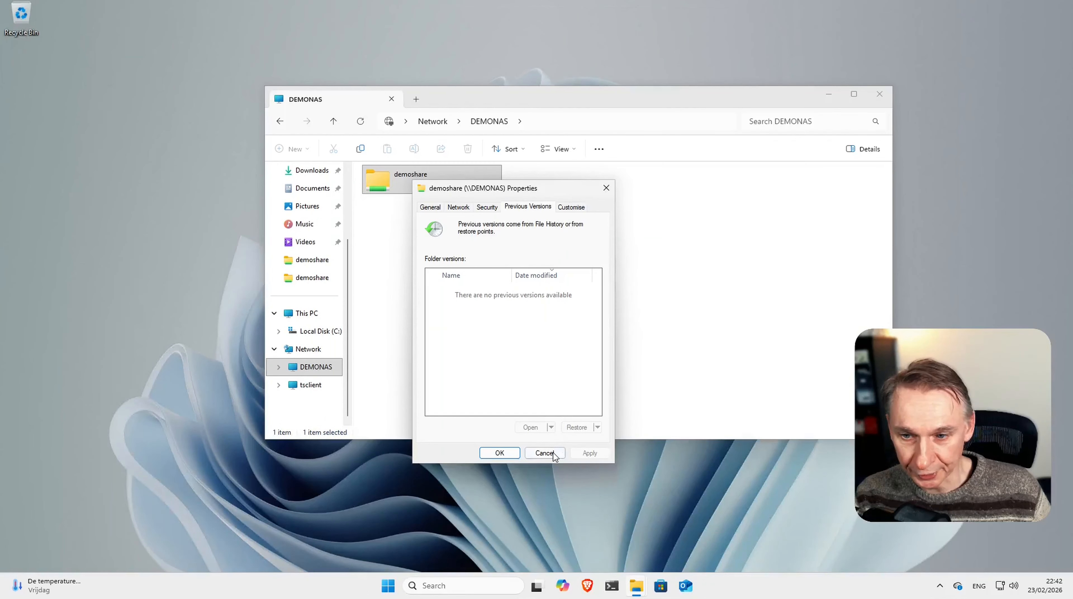
left_click(544, 452)
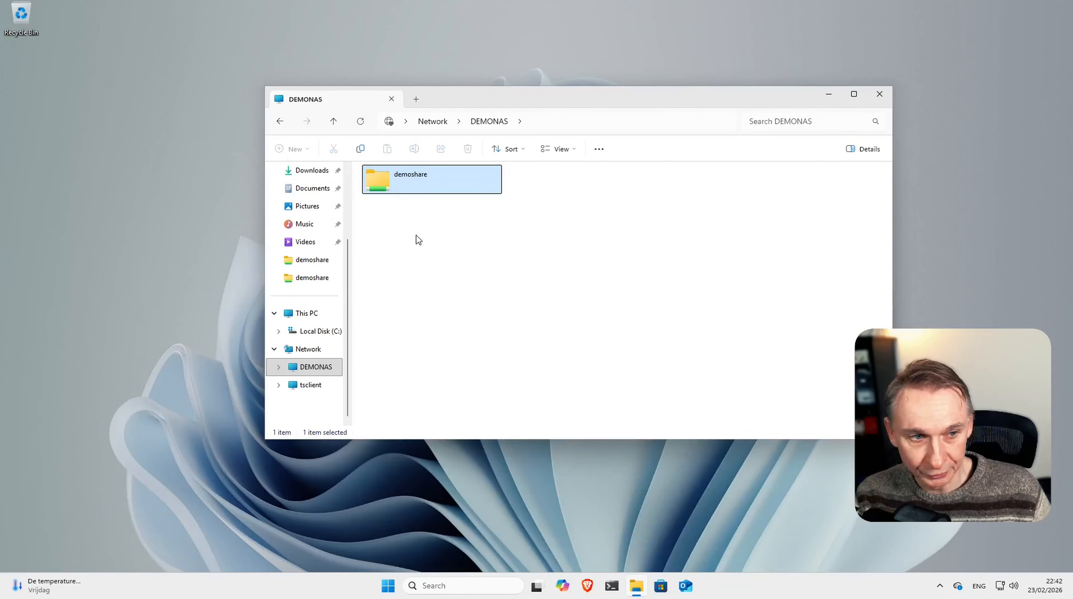
Open demoshare and turn on hidden items so the .zfs folder appears.
double_click(388, 184)
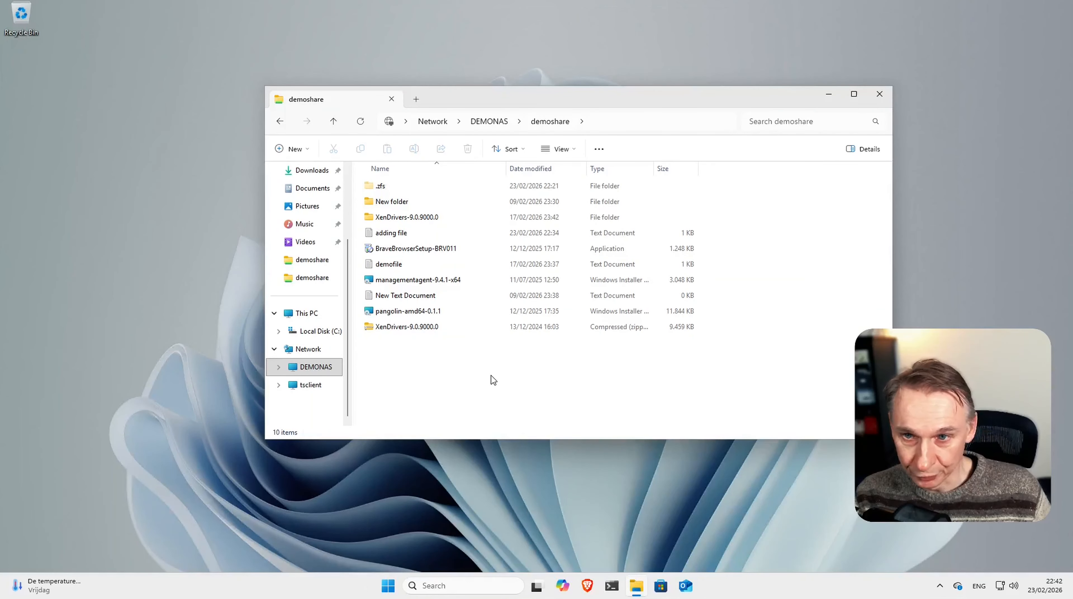
left_click(552, 151)
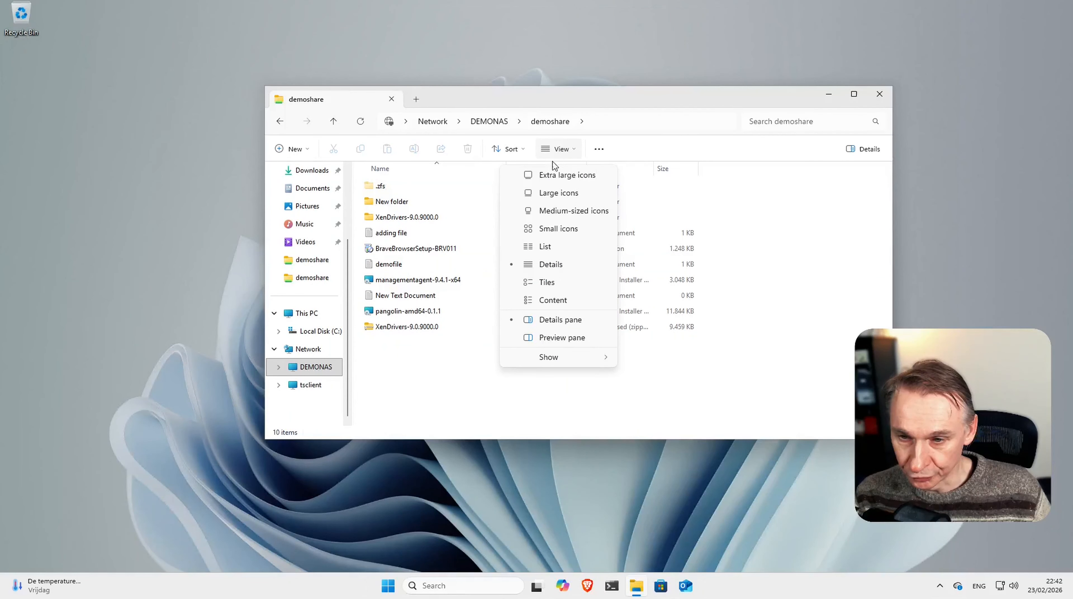
mouse_move(547, 356)
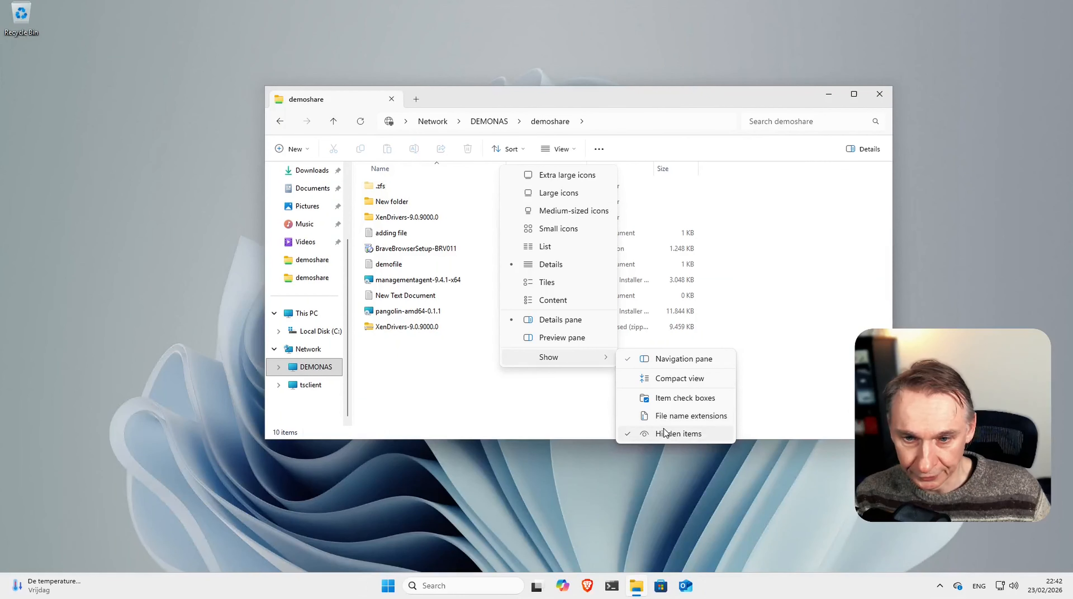
left_click(663, 434)
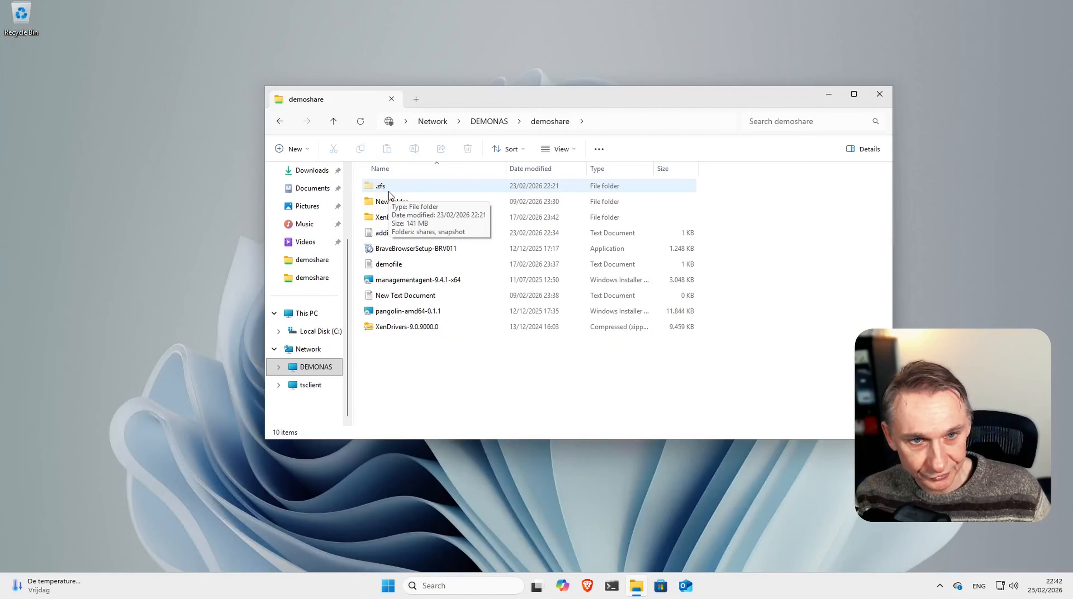
Browse into .zfs > snapshot > auto-2026-02-23_22-42.
double_click(380, 186)
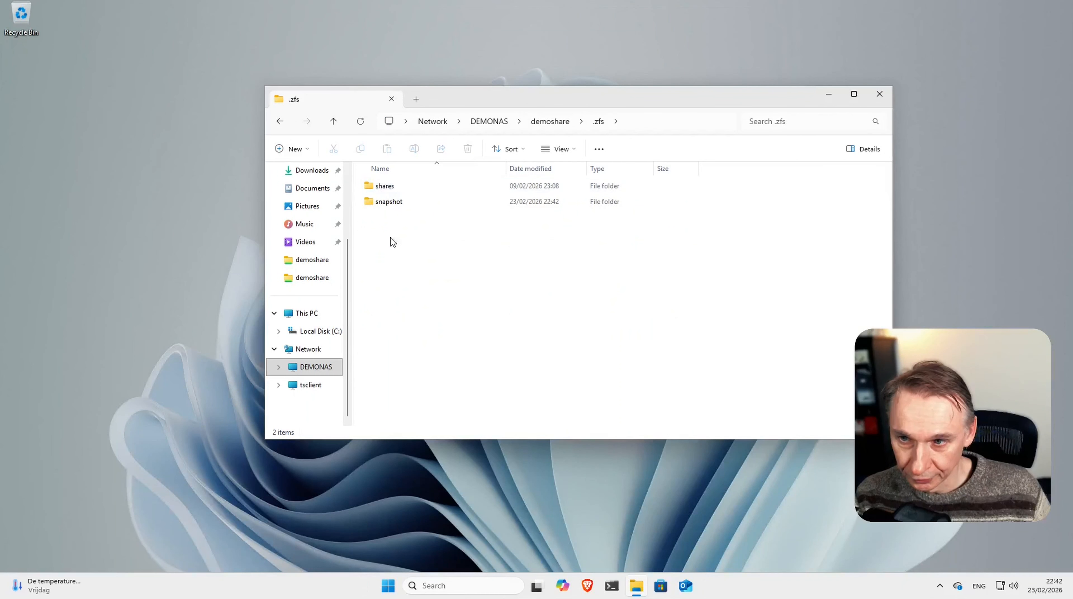
double_click(391, 203)
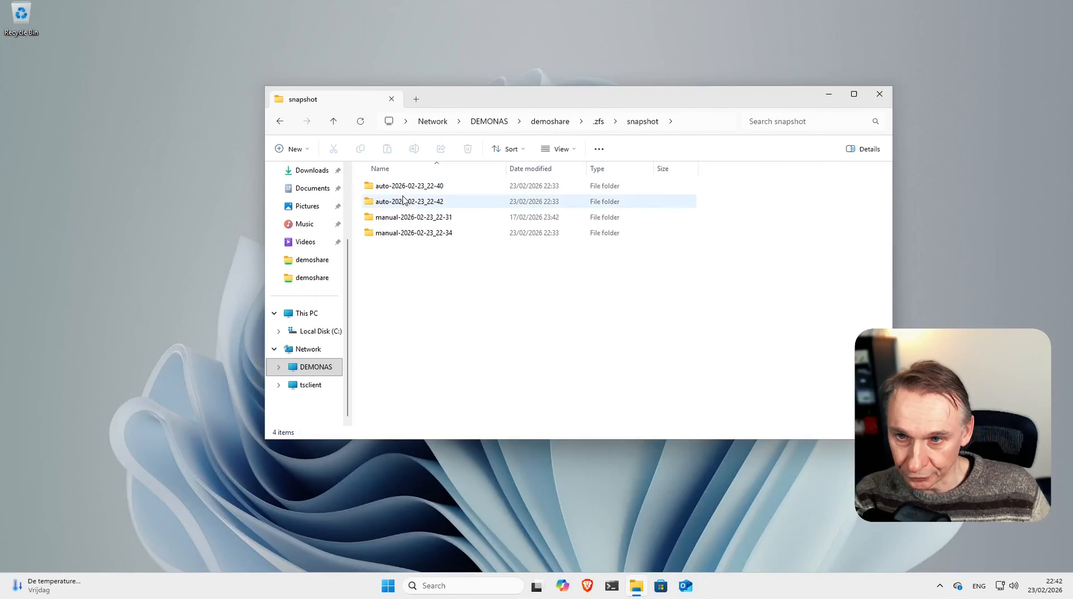
mouse_move(415, 203)
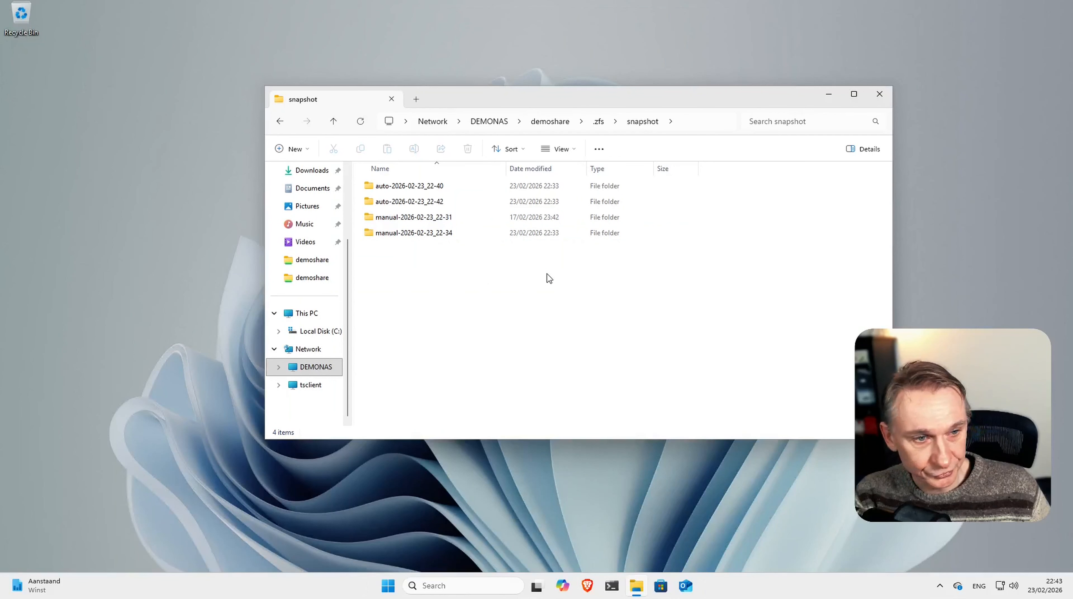
double_click(391, 203)
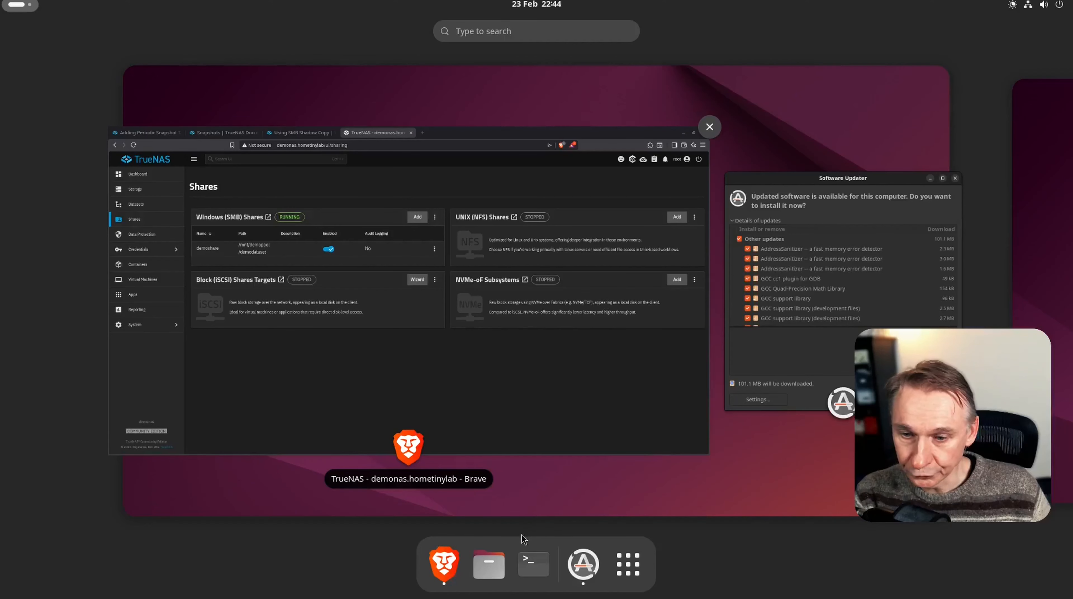
left_click(442, 566)
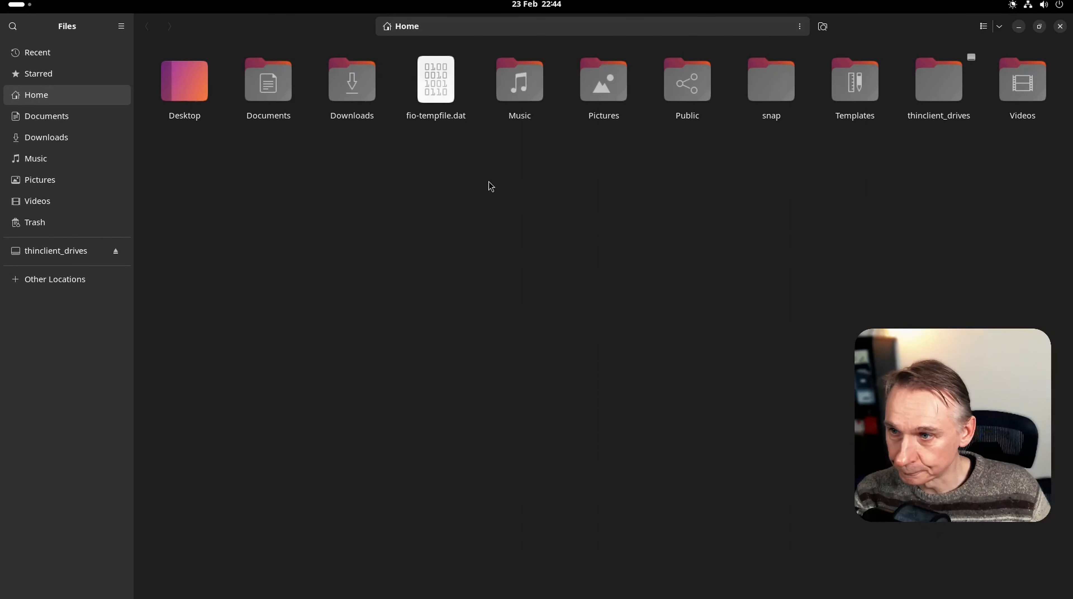
Connect to demonas from Other Locations and authenticate with the account password.
left_click(60, 278)
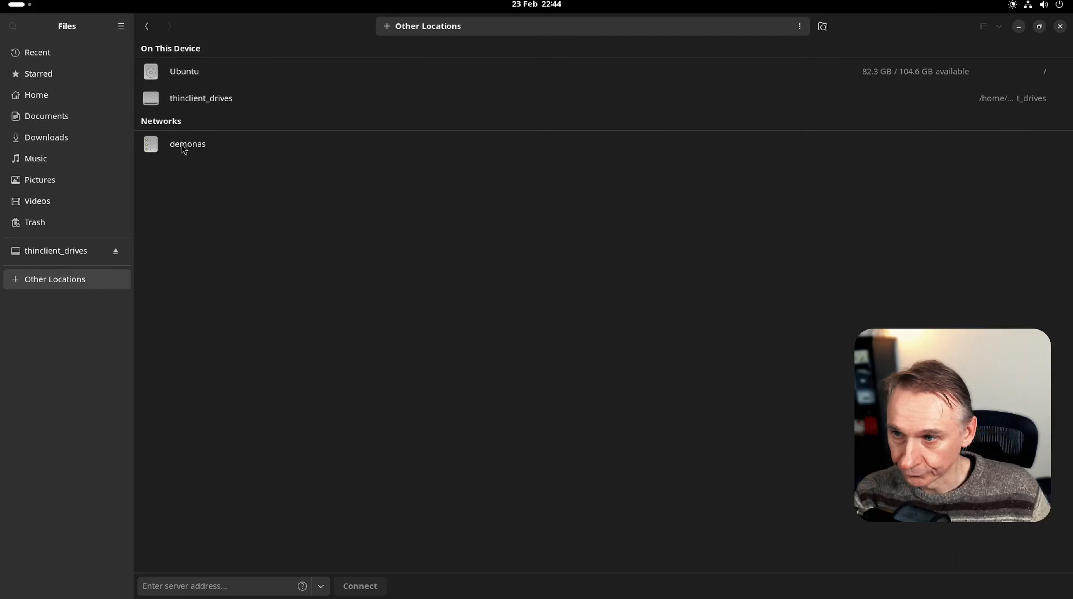
left_click(182, 145)
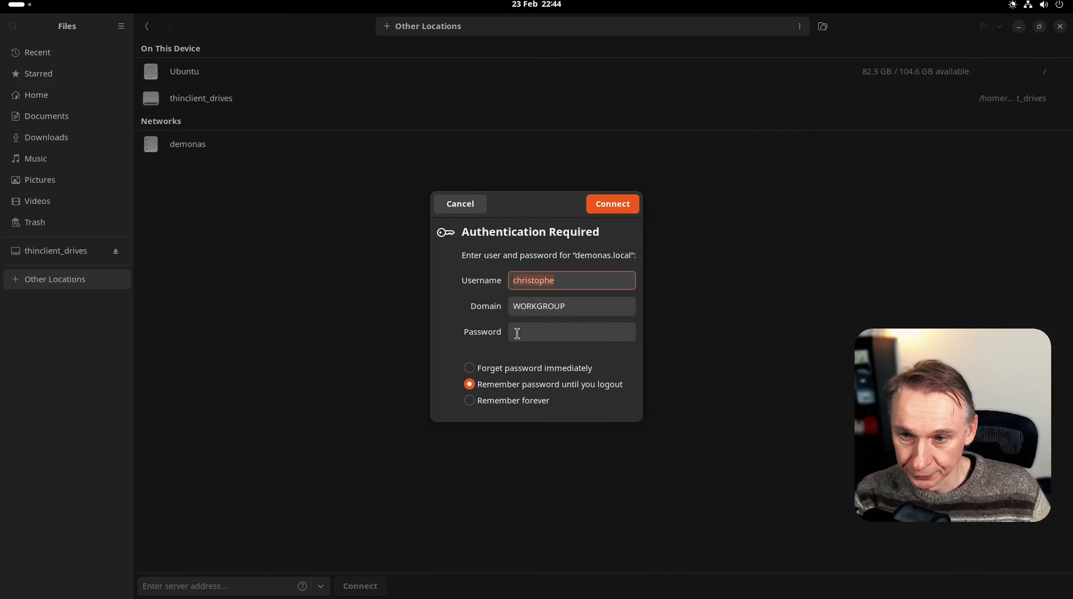
left_click(519, 332)
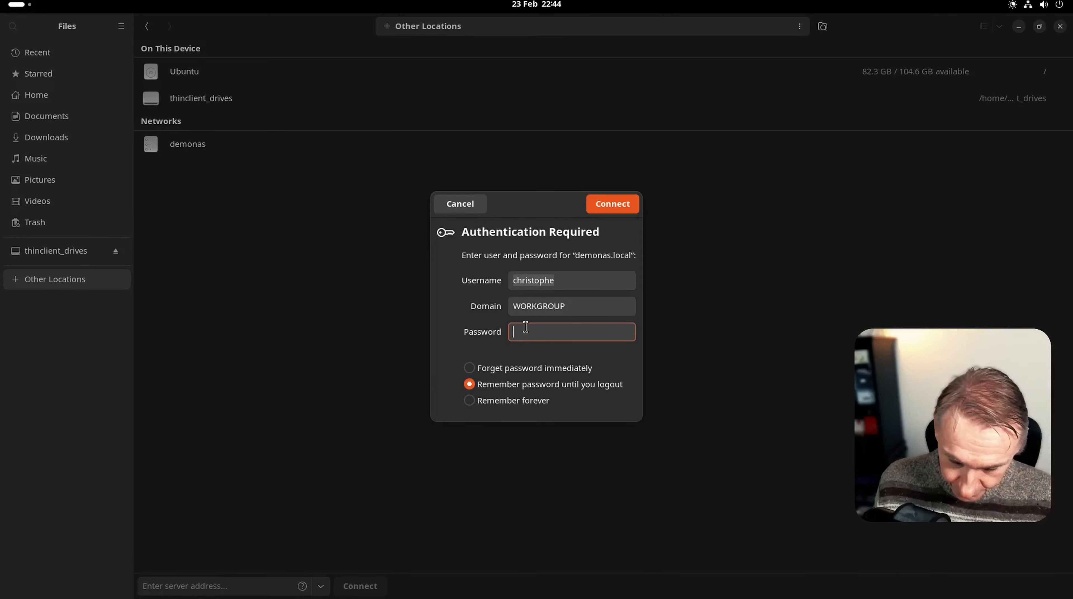
type("••••")
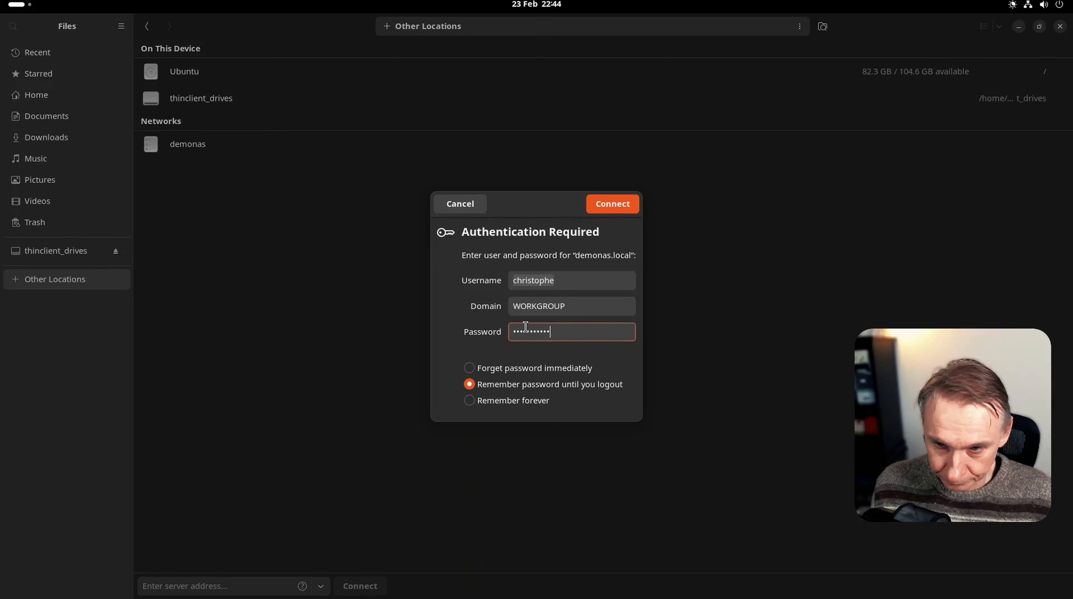
type("•••••••")
key("Return")
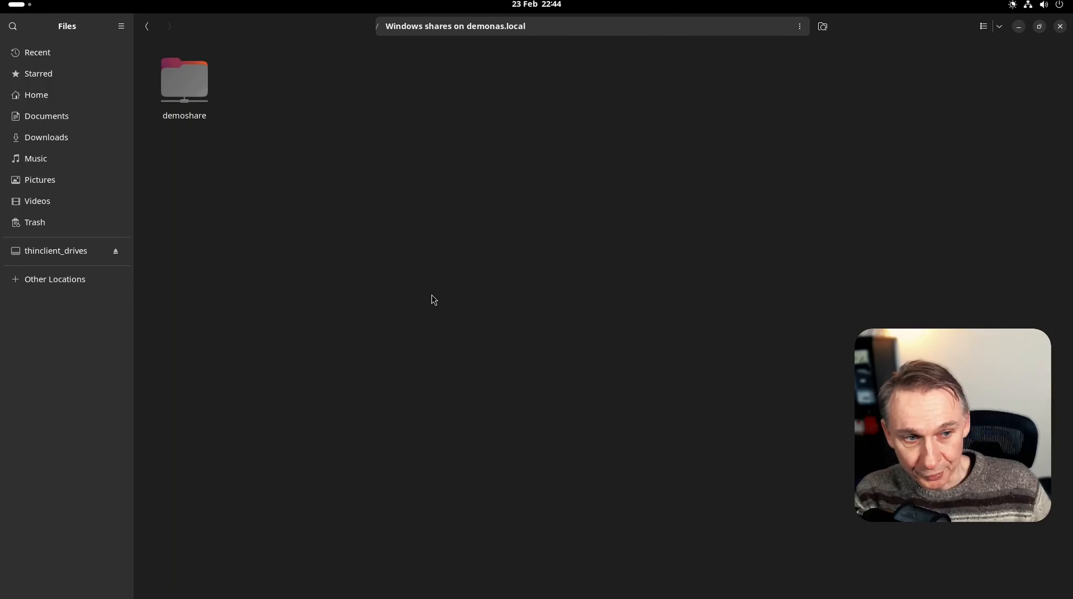
View demoshare's properties, then mount and open the share to list its files.
right_click(196, 83)
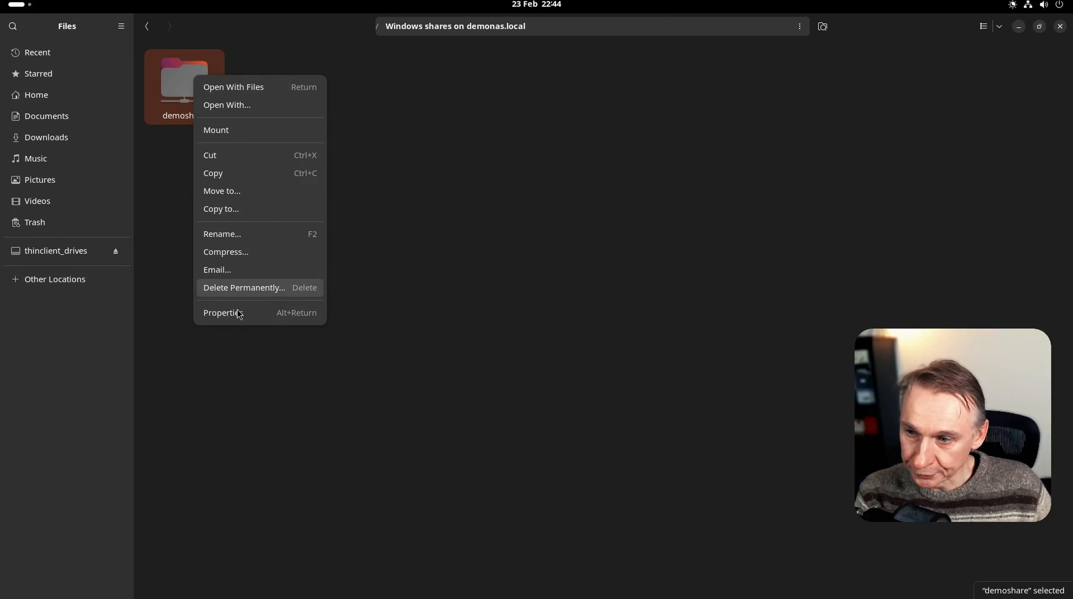
left_click(239, 313)
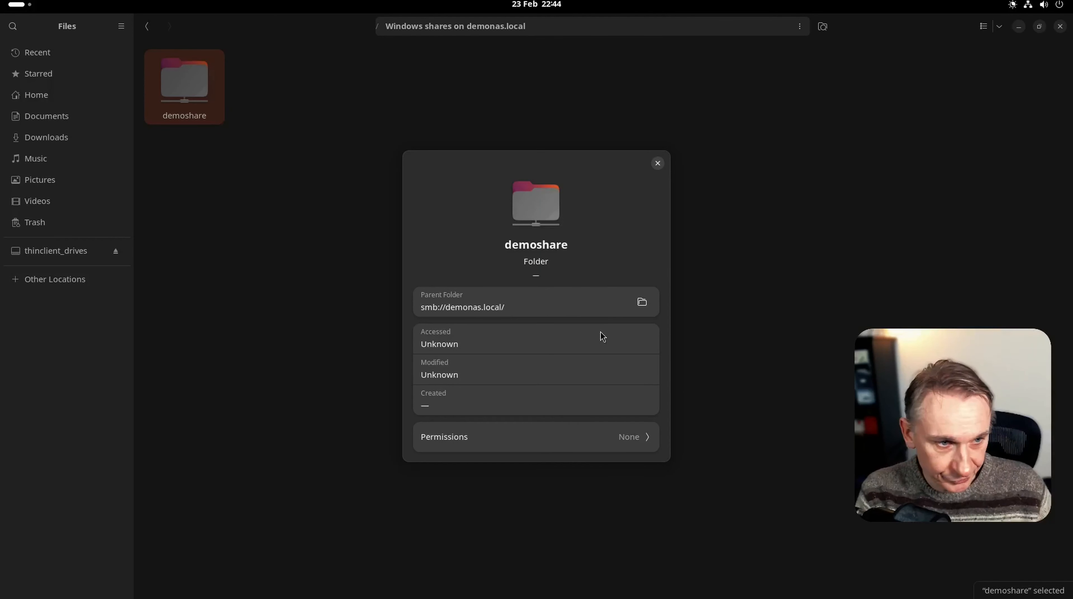
left_click(657, 165)
double_click(193, 98)
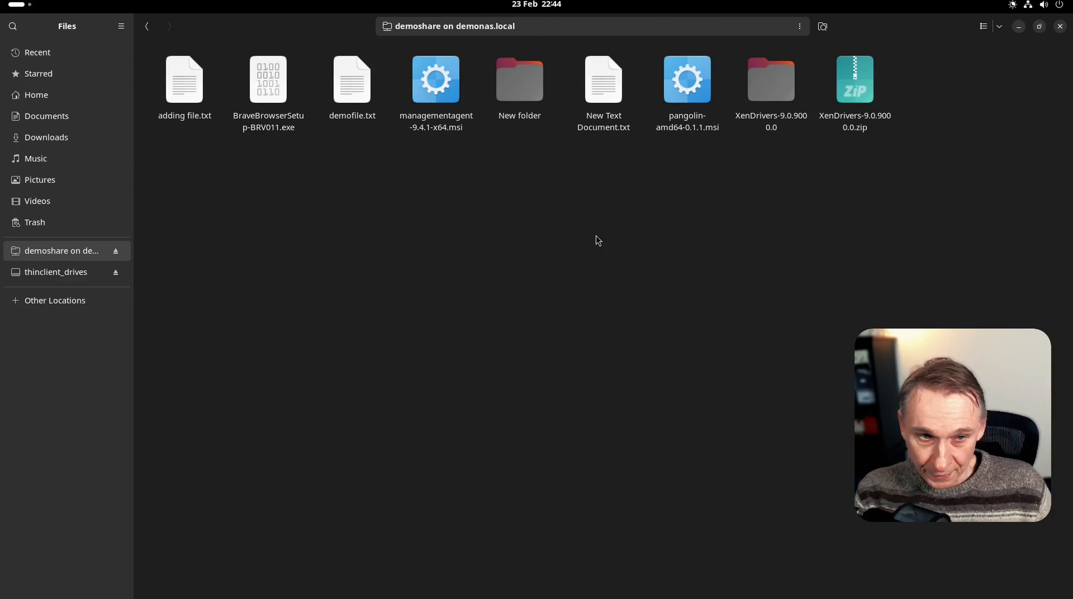
View demoshare's .zfs/snapshot folder (three auto, two manual snapshots), then return to demoshare's top level.
left_click(549, 25)
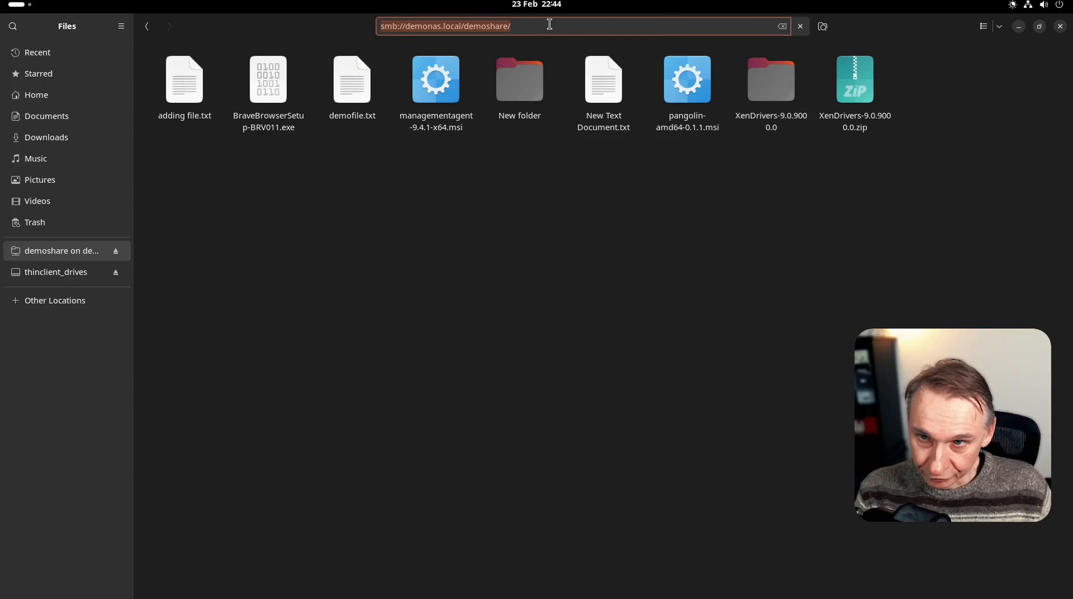
left_click(549, 25)
type(".")
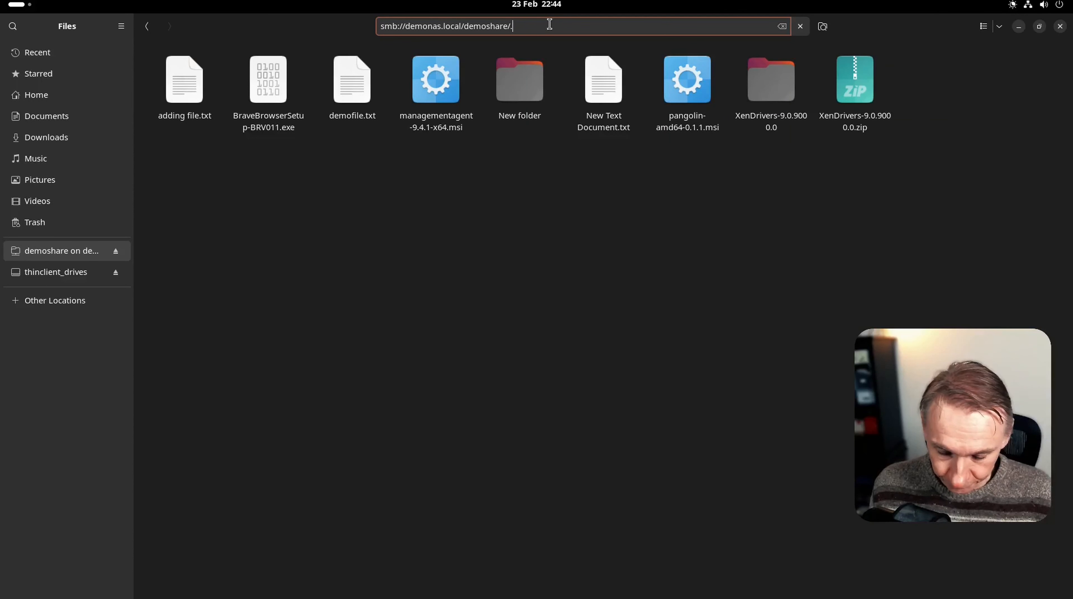
type("zfs/")
key("Return")
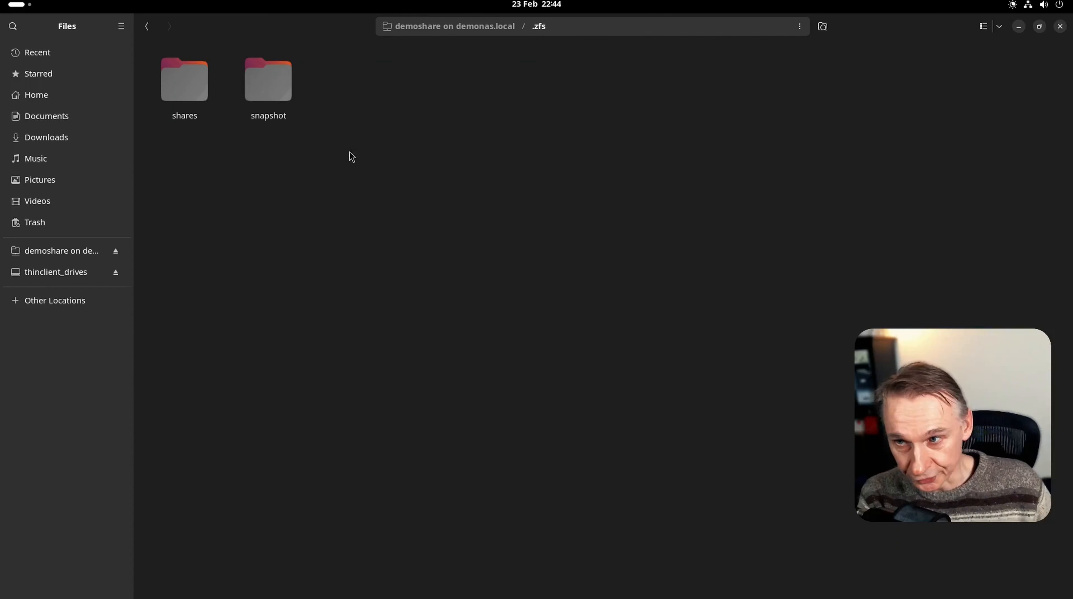
double_click(287, 87)
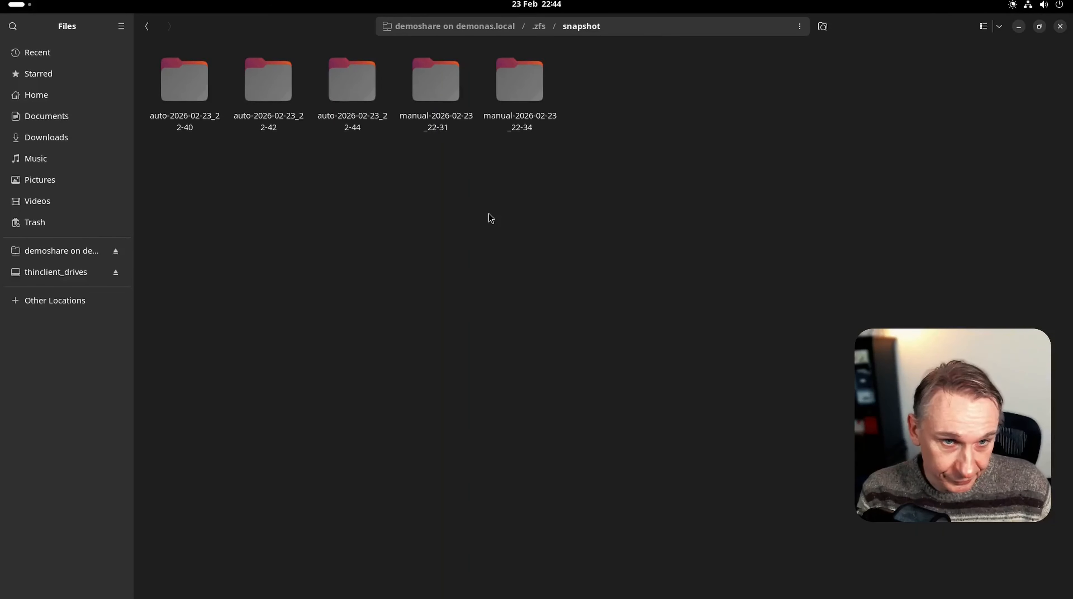
left_click(445, 29)
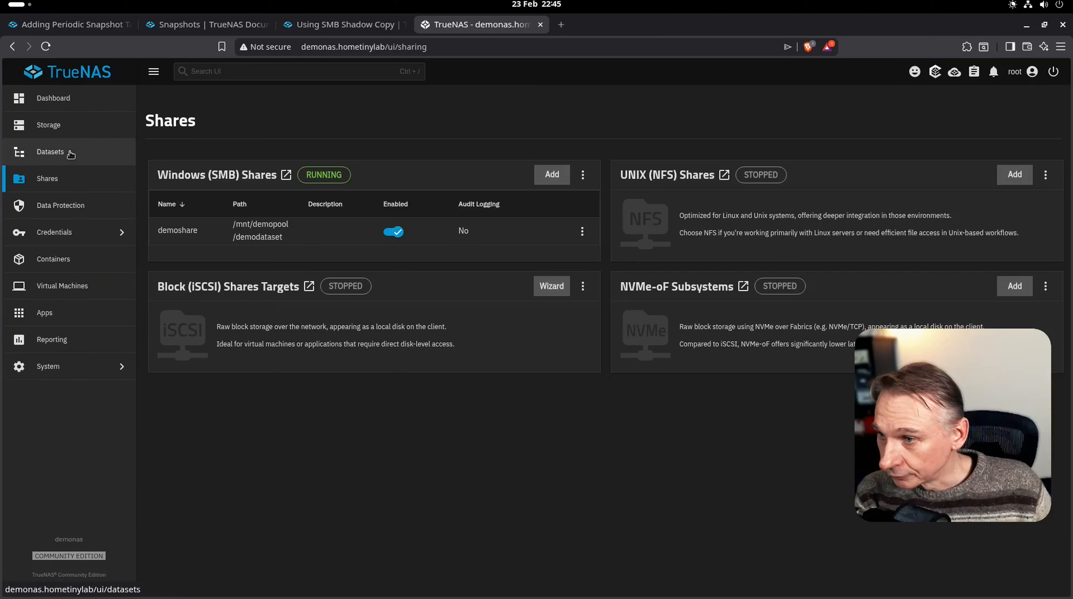
left_click(67, 152)
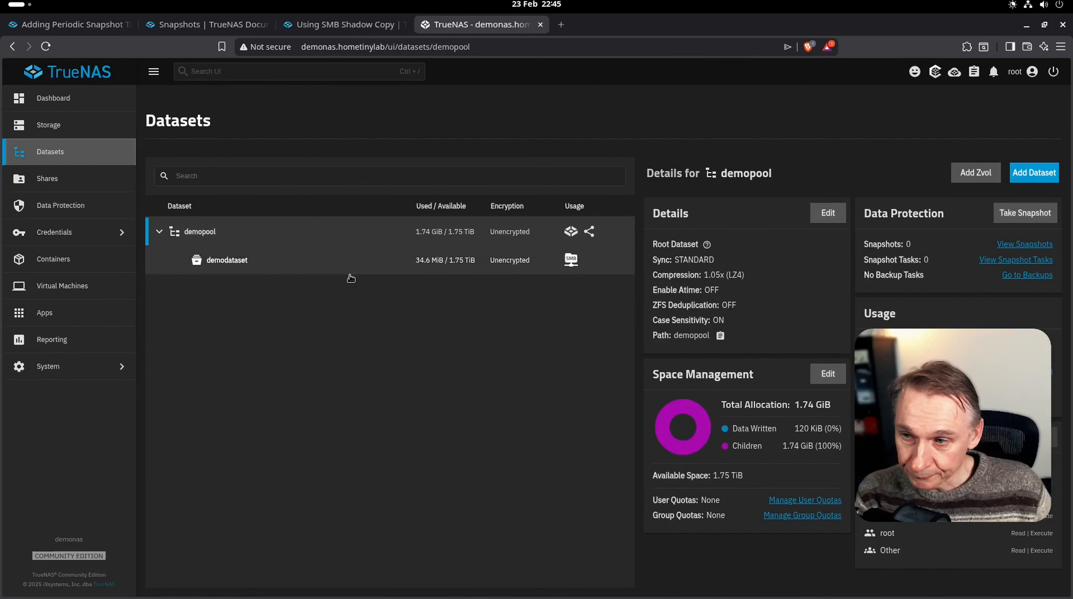
left_click(342, 269)
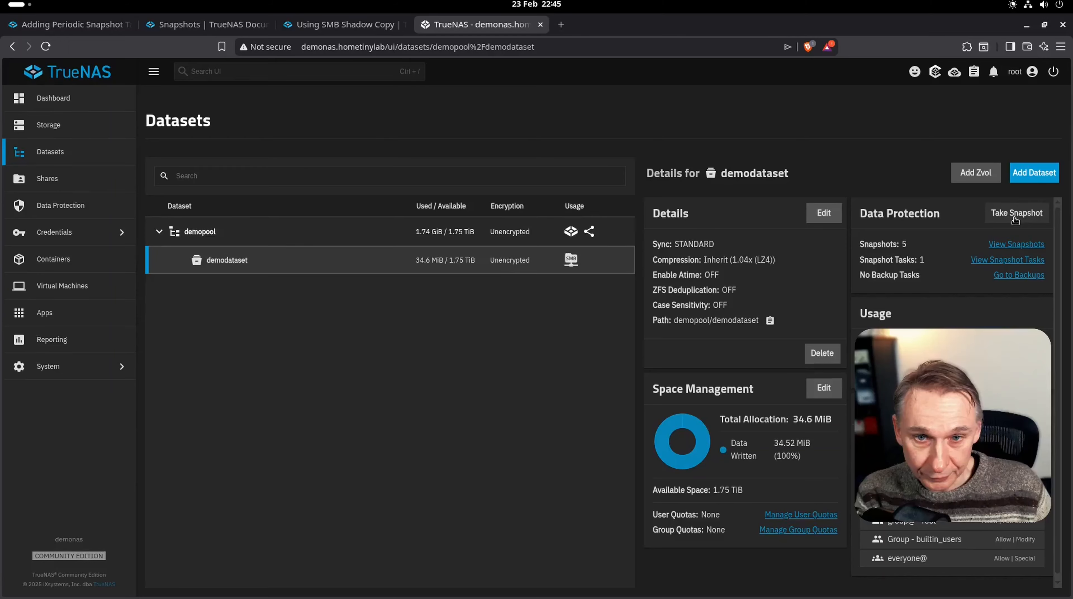
left_click(1015, 244)
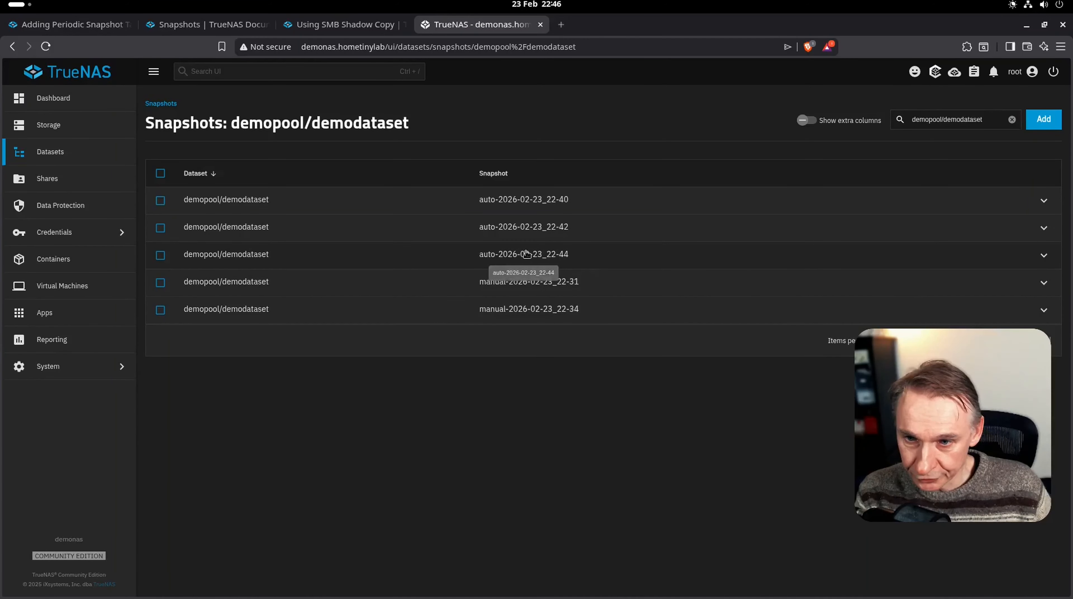
left_click(1043, 255)
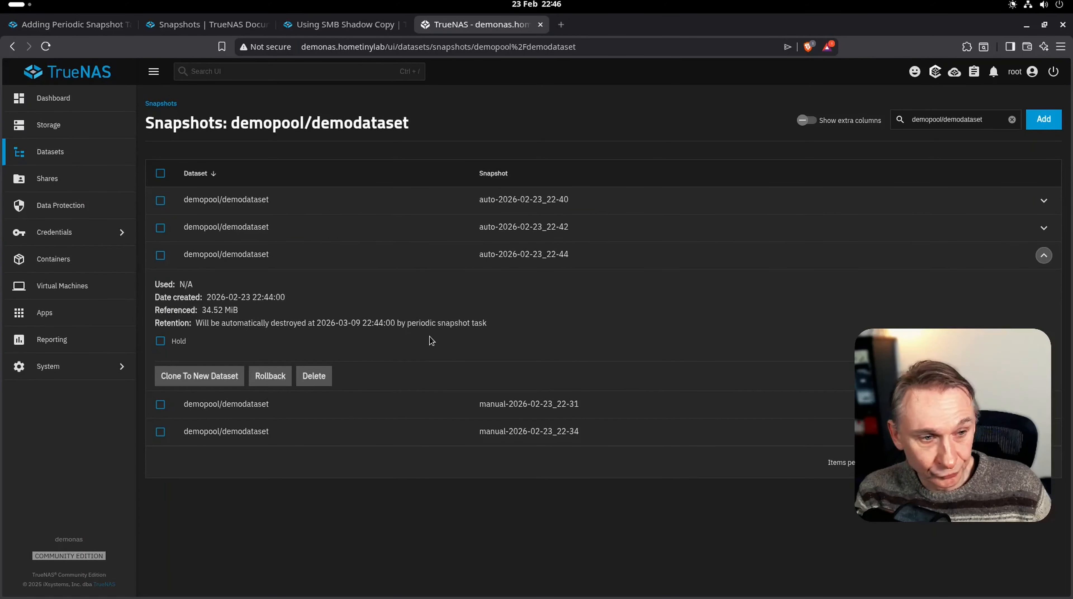